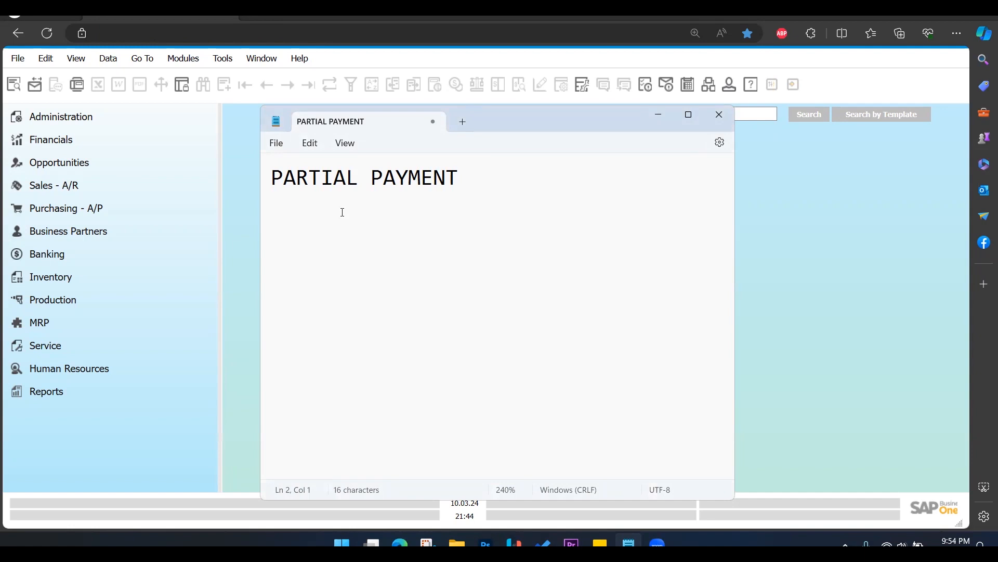
# Switch to SAP Business One and open a new A/P Invoice from the purchasing module.
pyautogui.hotkey('alt', 'Tab')
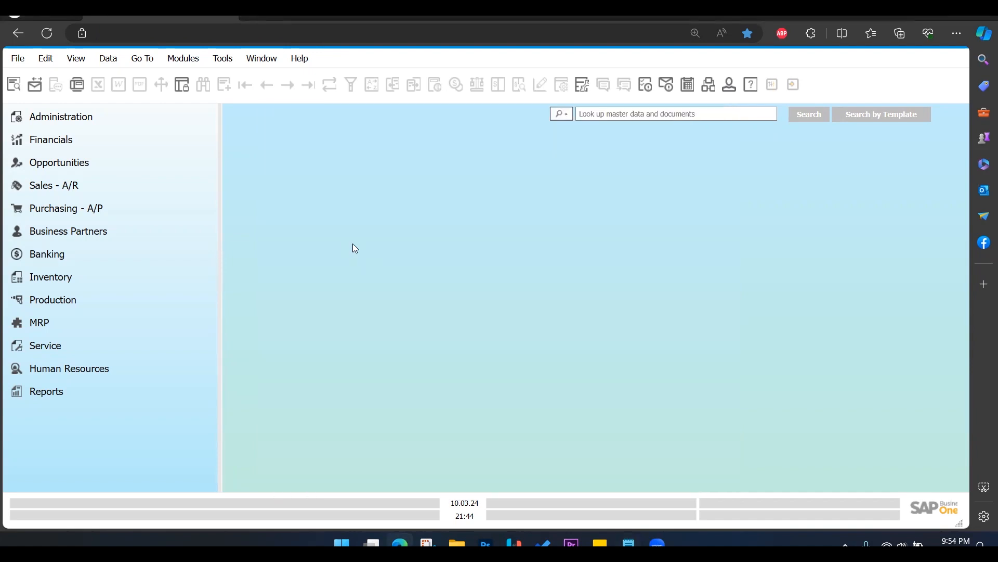
pyautogui.click(127, 204)
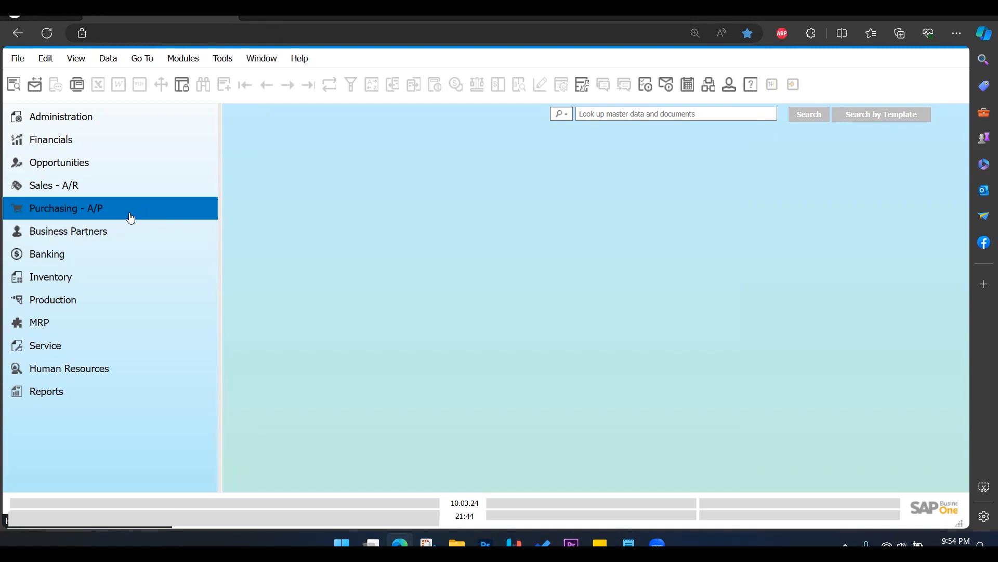
pyautogui.click(147, 212)
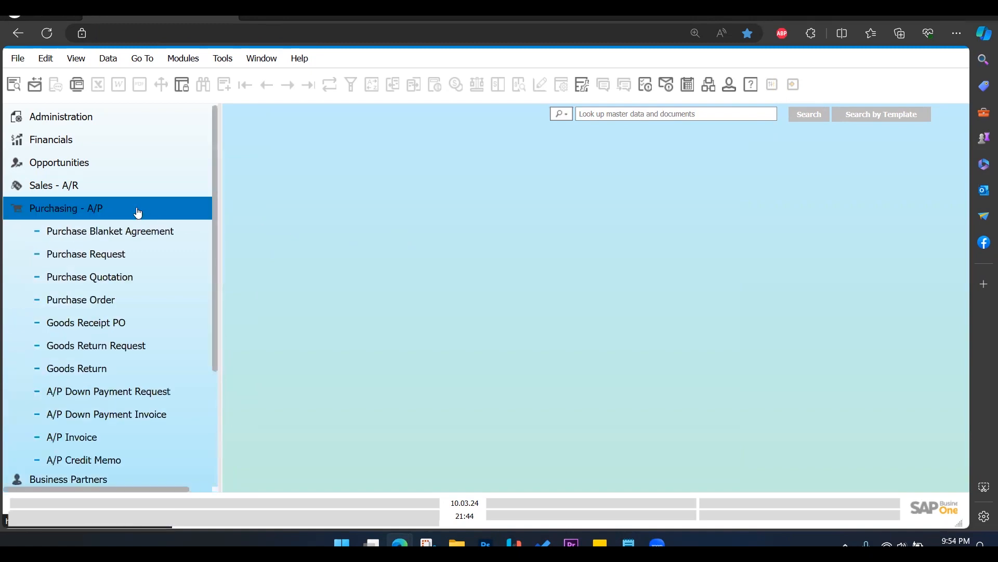
pyautogui.scroll(-2, 156, 374)
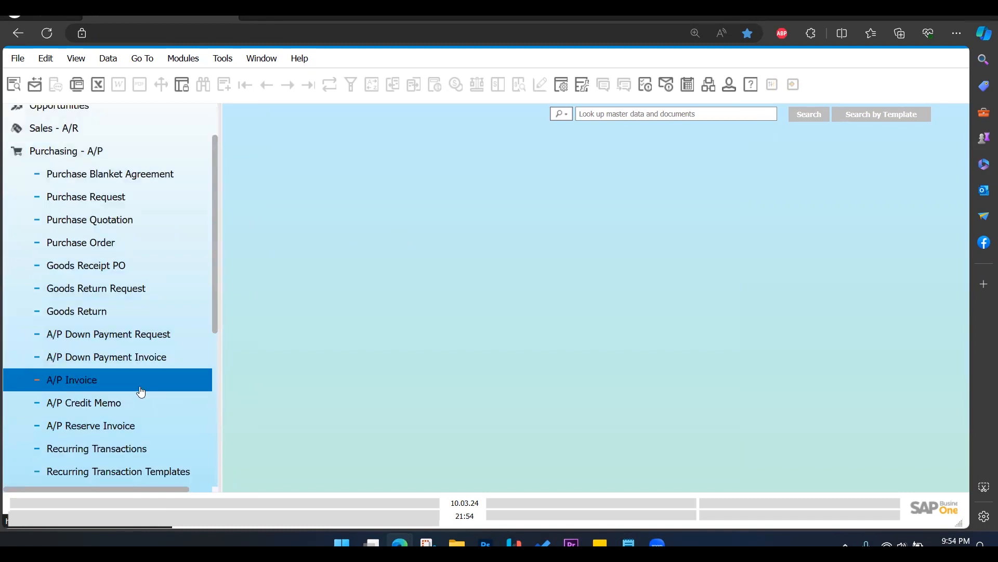
pyautogui.click(141, 391)
pyautogui.moveTo(358, 68); pyautogui.dragTo(360, 70)
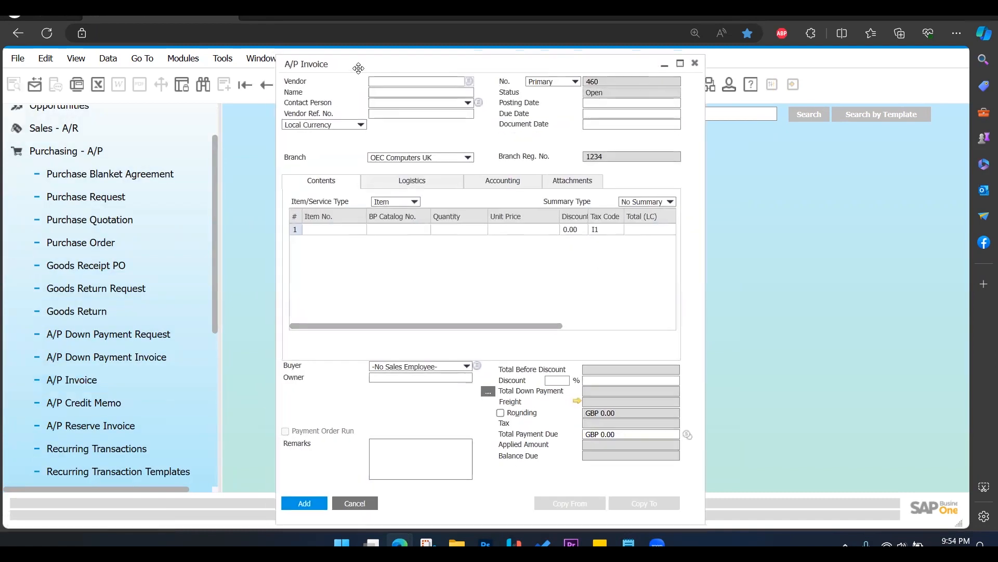
# Find the business partner starting with ST00 and choose DJ ENTERPRISES as the invoice's vendor.
pyautogui.click(471, 83)
pyautogui.write('S')
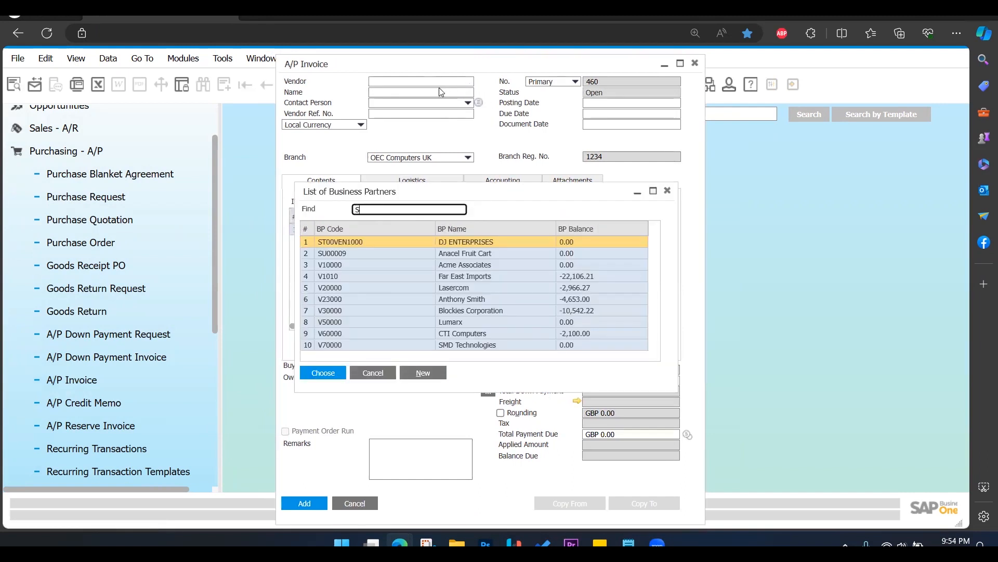
pyautogui.write('T00')
pyautogui.click(323, 372)
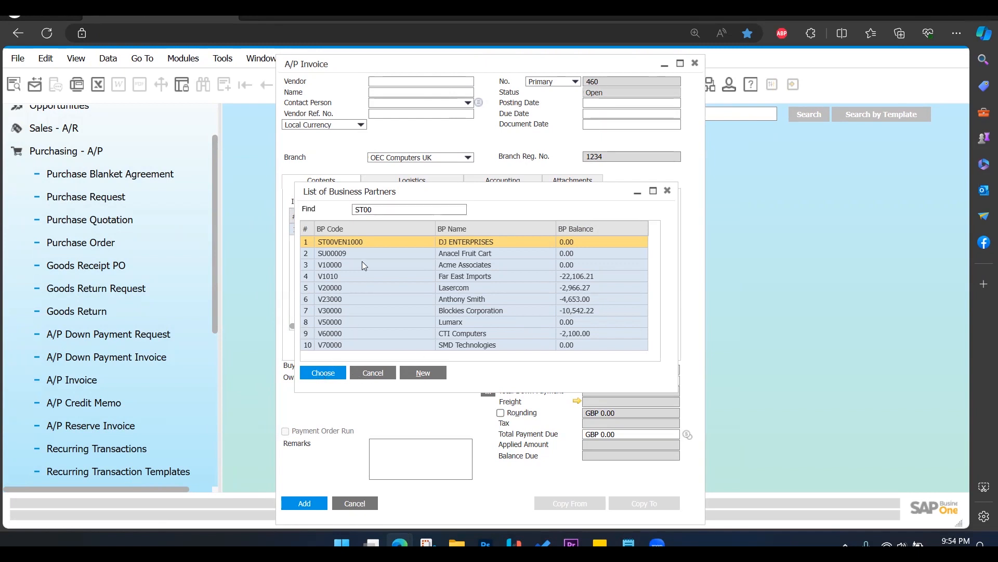
# Add the items ST00ITM1000 (MOUSE) and ST00ITM1001 (KEYBOARD) to the invoice contents.
pyautogui.click(359, 230)
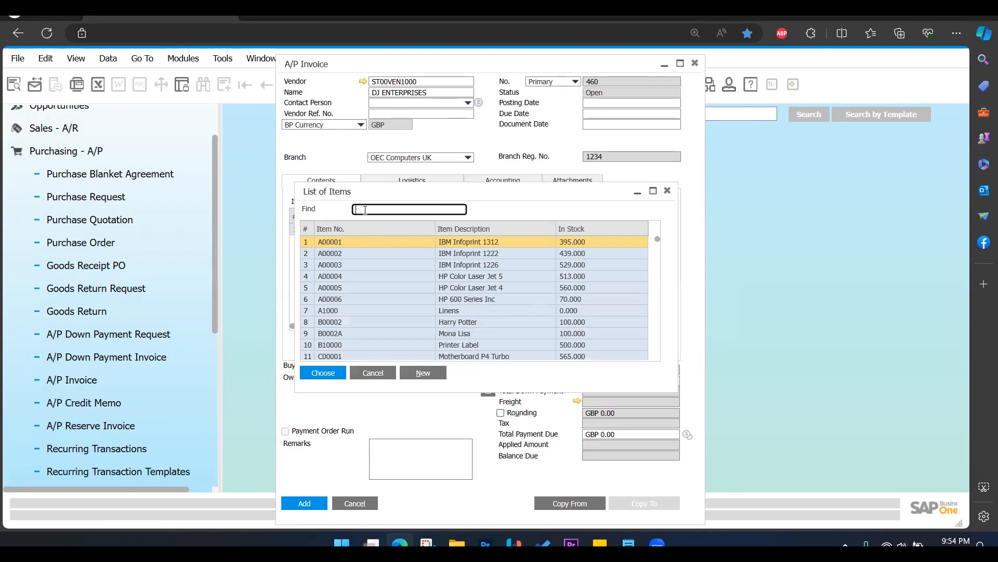
pyautogui.write('st00')
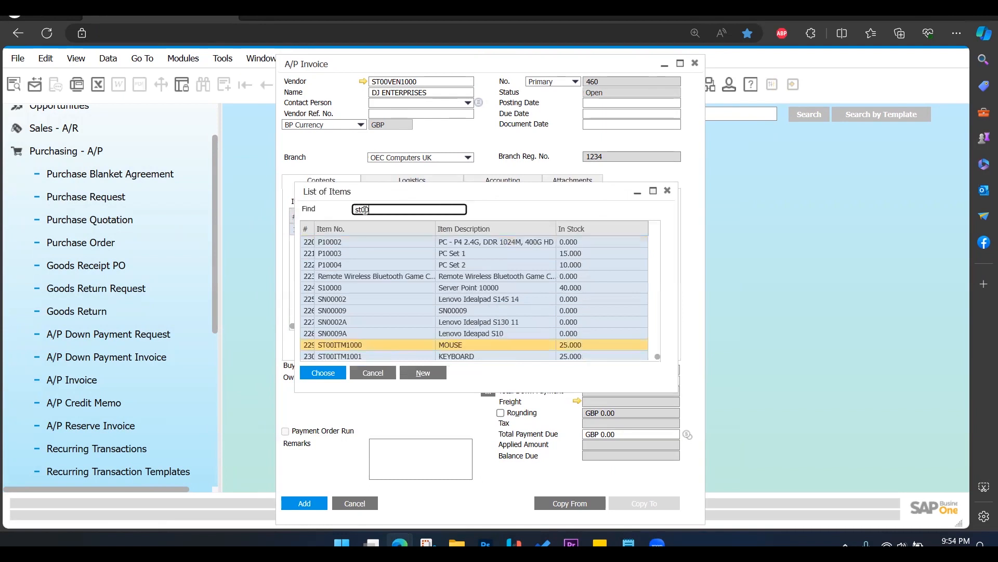
pyautogui.keyDown('shift'); pyautogui.click(453, 356); pyautogui.keyUp('shift')
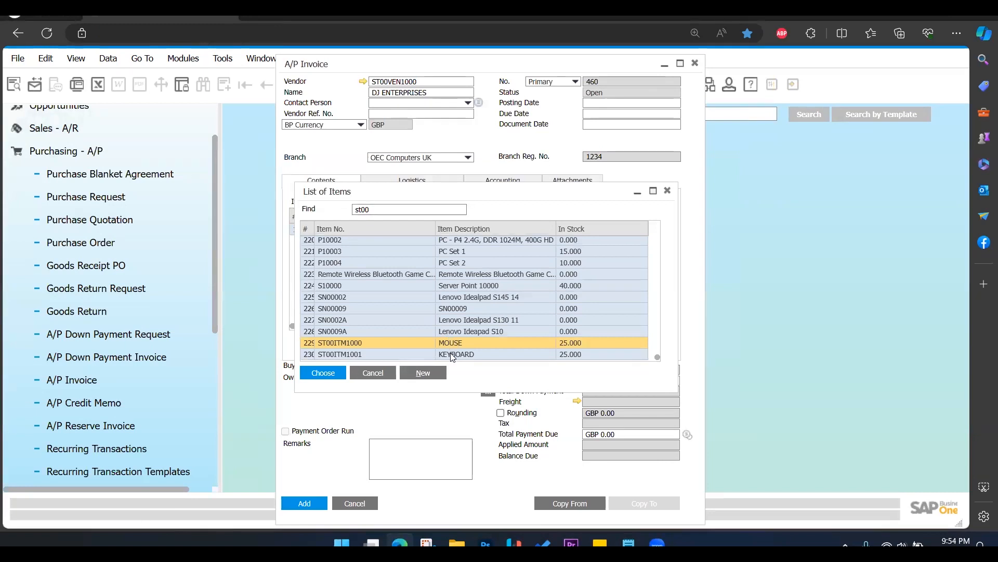
pyautogui.click(343, 372)
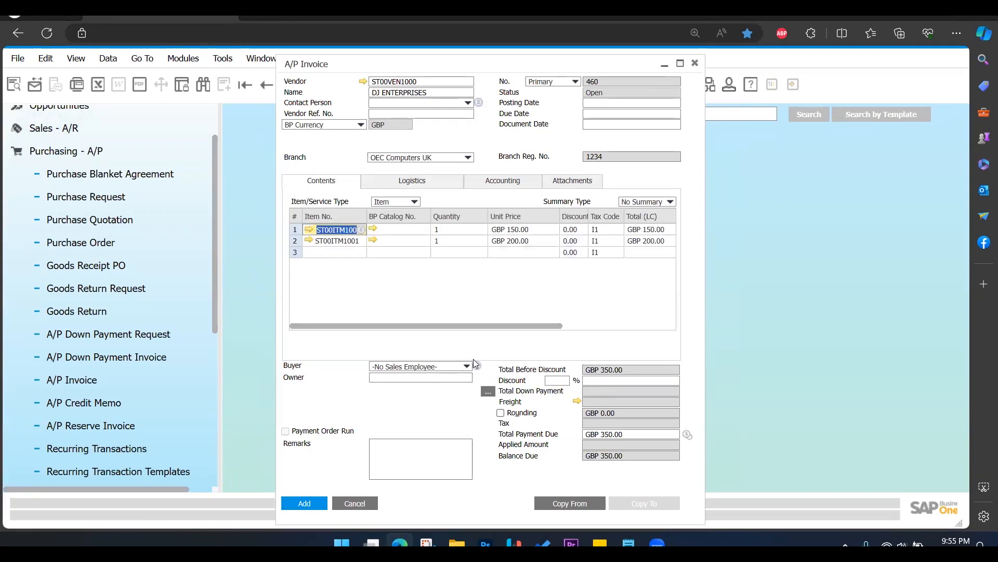
# Set the quantity of both the mouse and the keyboard lines to 100.
pyautogui.click(451, 230)
pyautogui.press('BackSpace')
pyautogui.write('100')
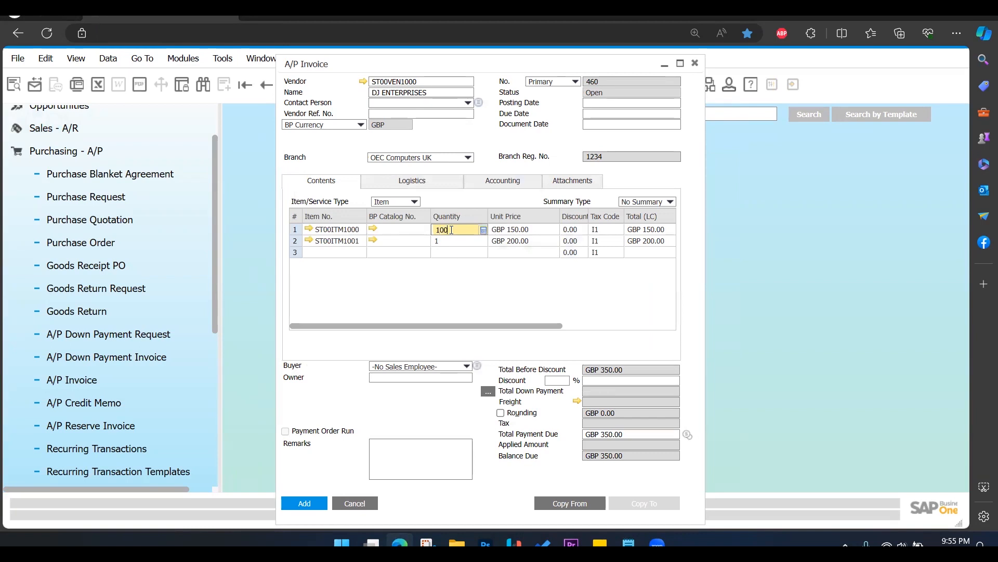
pyautogui.click(451, 242)
pyautogui.write('100')
pyautogui.click(509, 299)
pyautogui.click(488, 145)
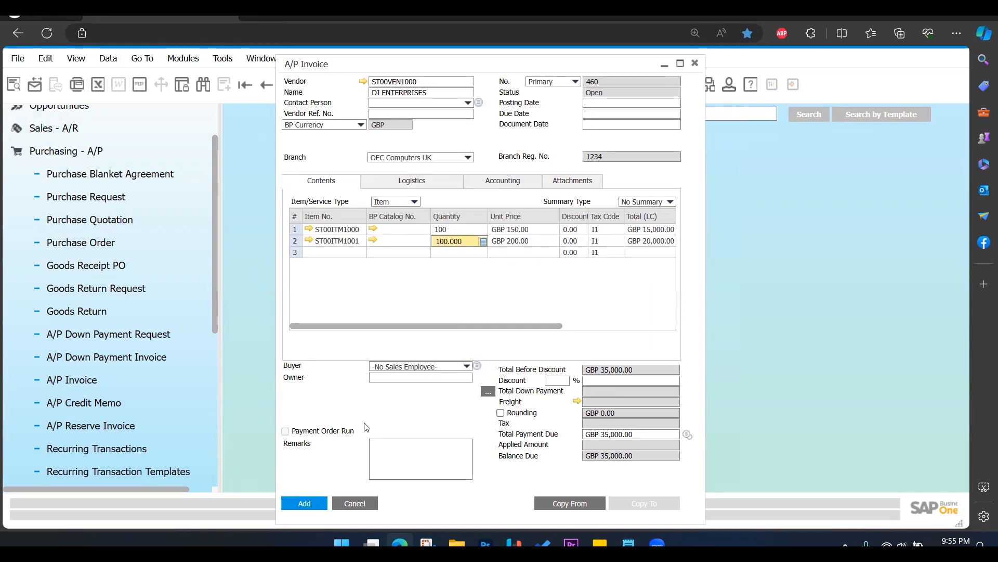
pyautogui.click(410, 456)
pyautogui.click(326, 424)
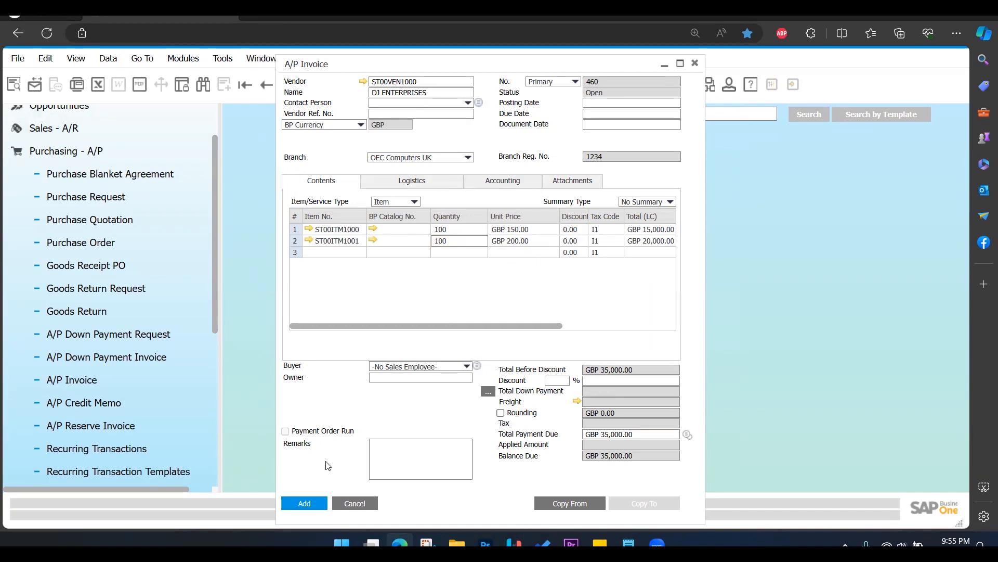
# Enter the current date, 10.03.24, as the invoice's posting date.
pyautogui.click(309, 503)
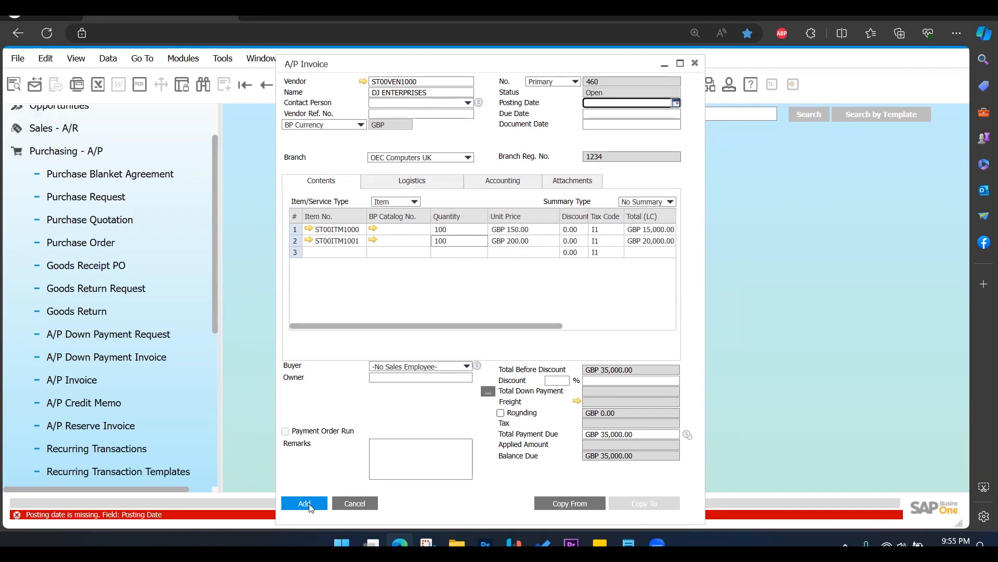
pyautogui.click(608, 105)
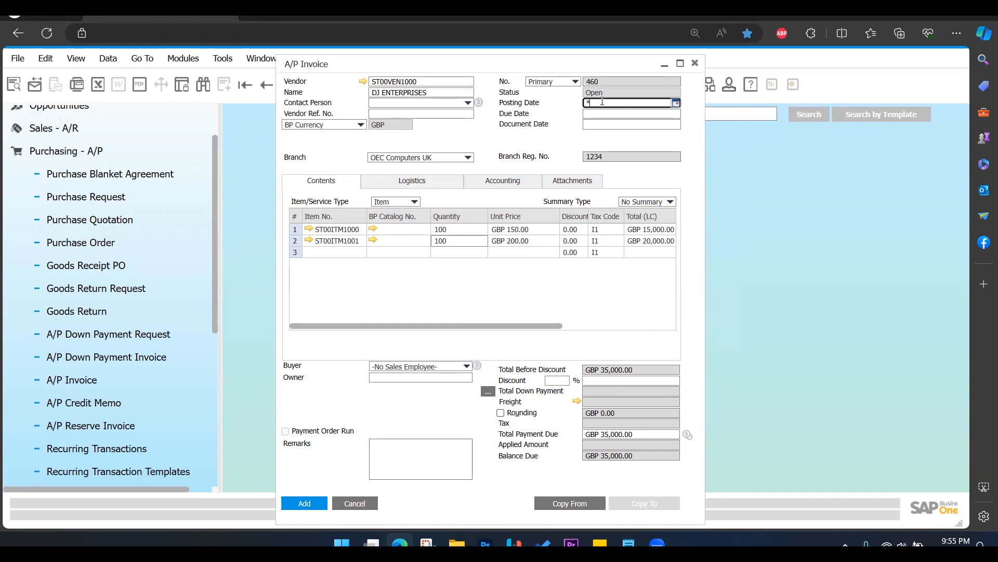
pyautogui.press('Tab')
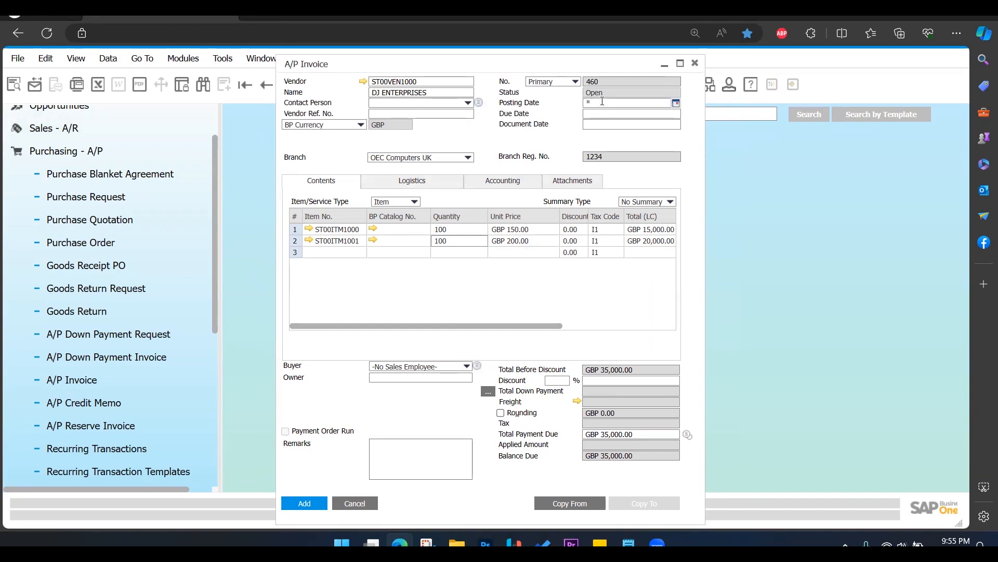
pyautogui.click(339, 392)
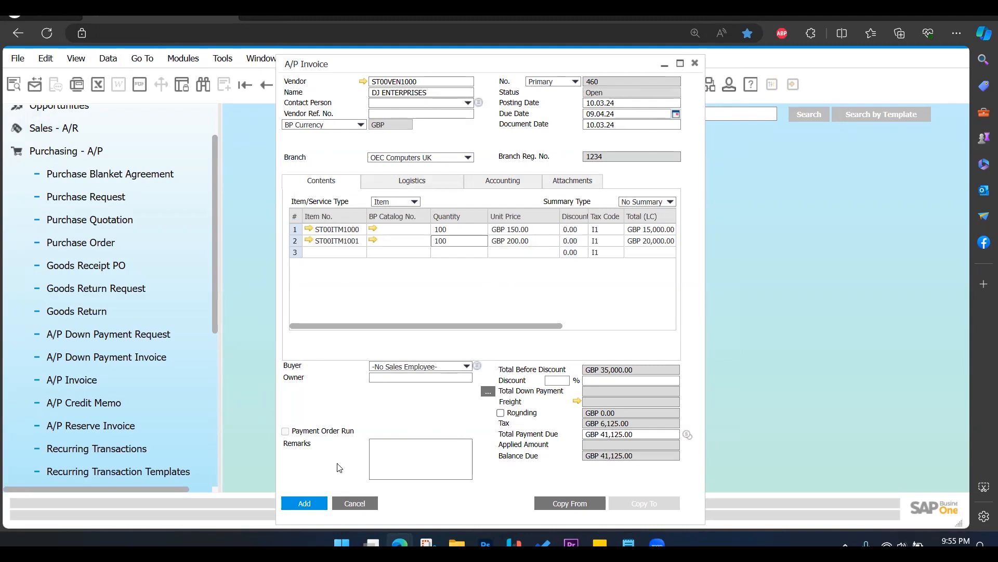
# Add the A/P invoice permanently and close the invoice form.
pyautogui.click(313, 503)
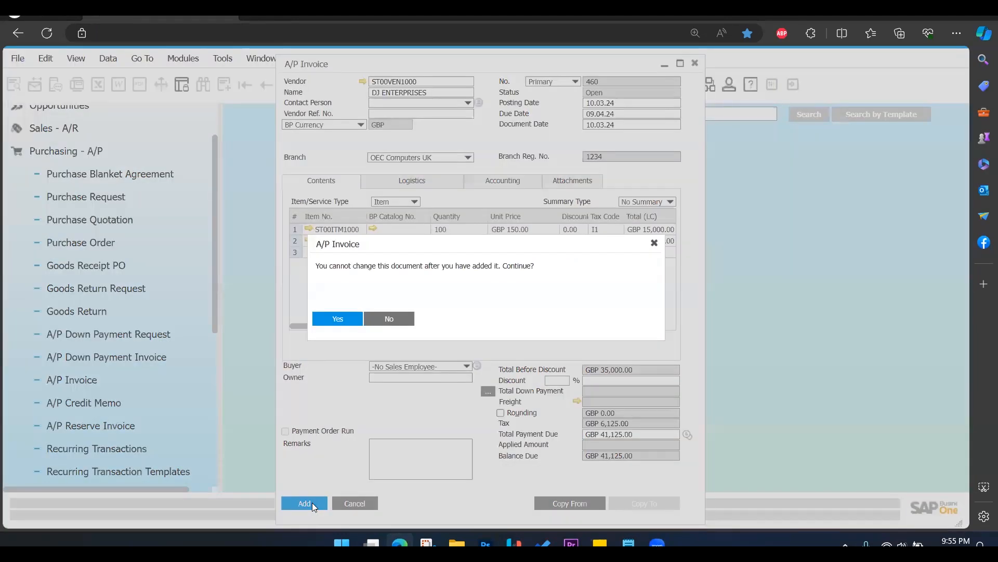
pyautogui.click(348, 320)
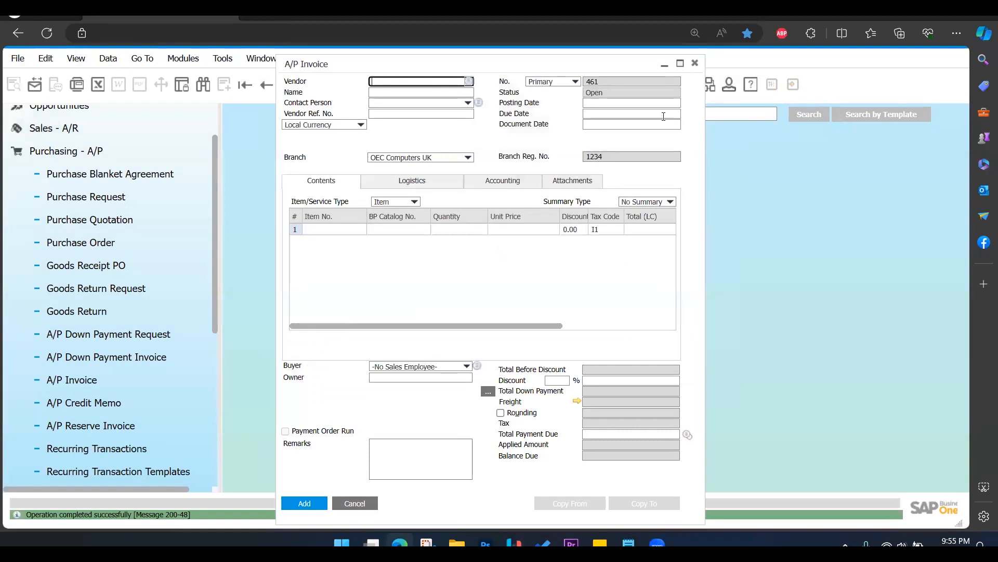
pyautogui.click(696, 63)
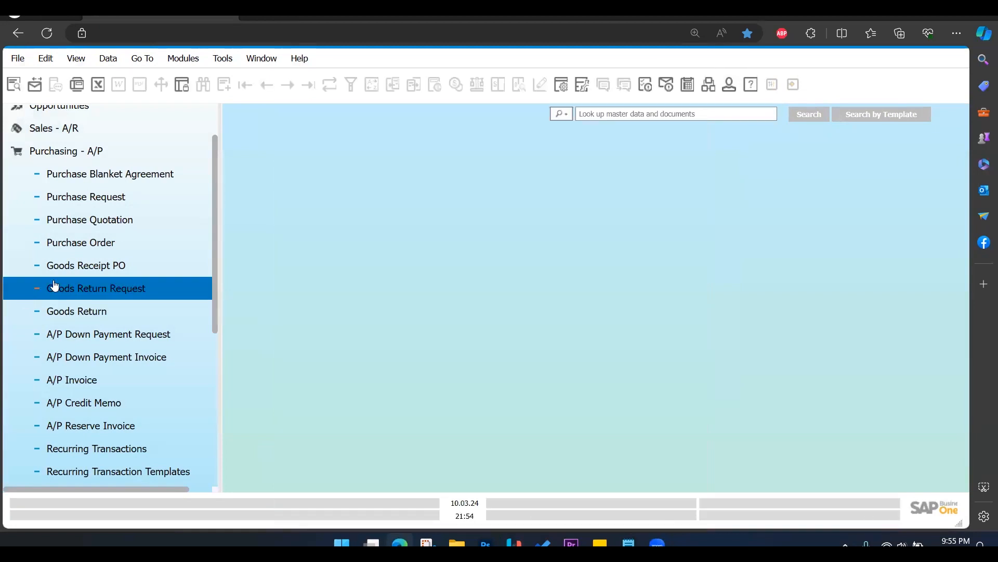
# Open a new outgoing payment from the banking module and choose DJ ENTERPRISES as its vendor.
pyautogui.click(103, 151)
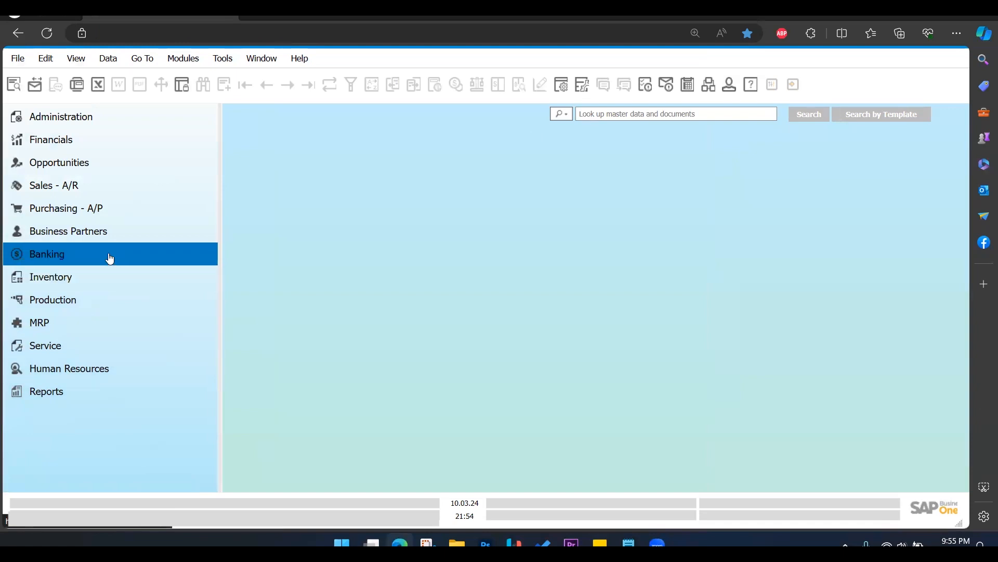
pyautogui.click(95, 274)
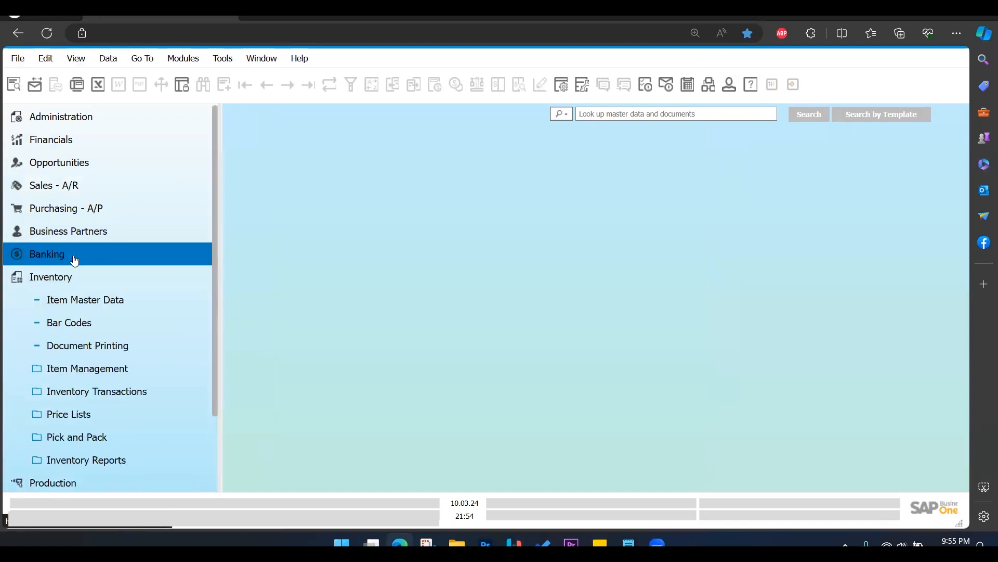
pyautogui.click(71, 261)
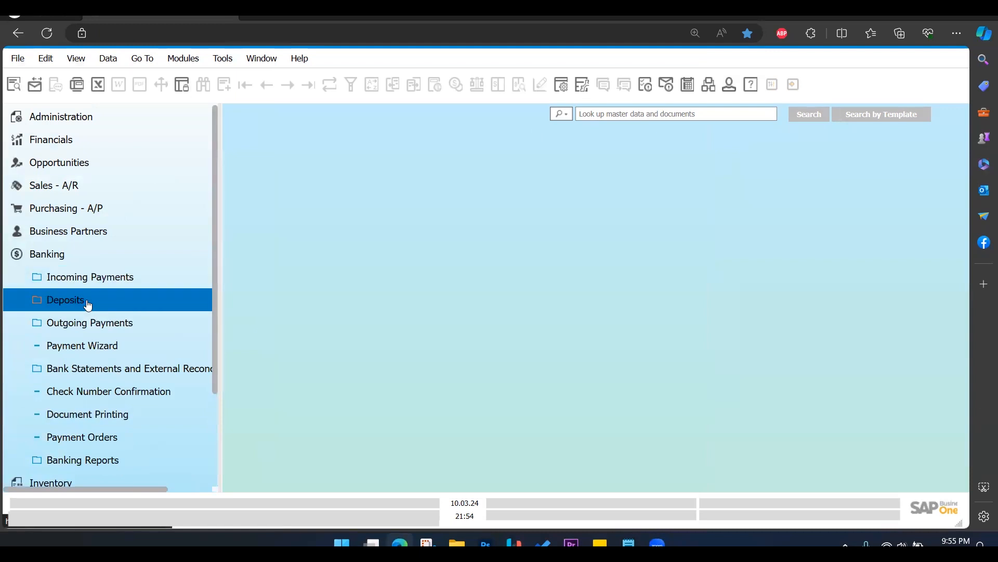
pyautogui.click(98, 333)
pyautogui.click(122, 347)
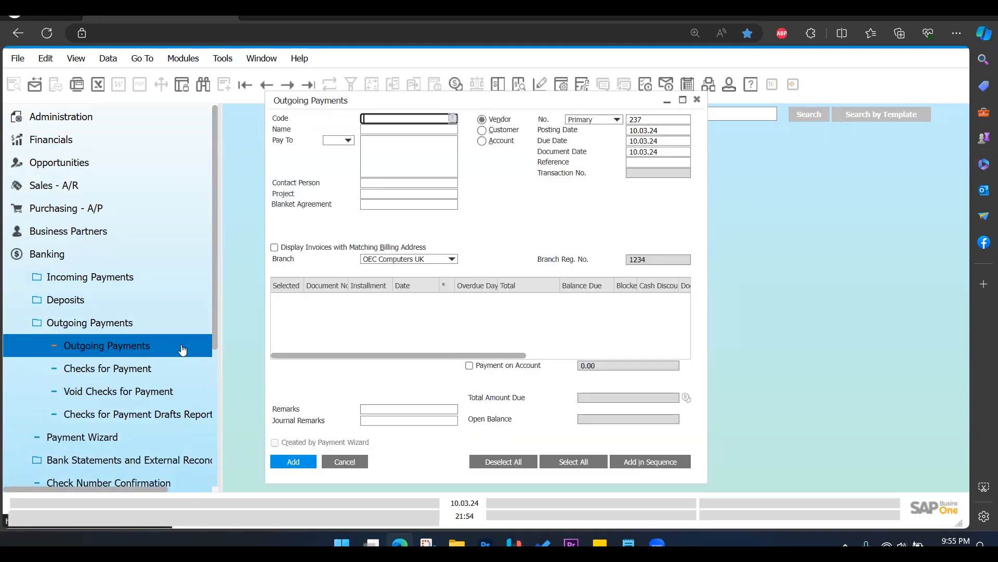
pyautogui.click(453, 119)
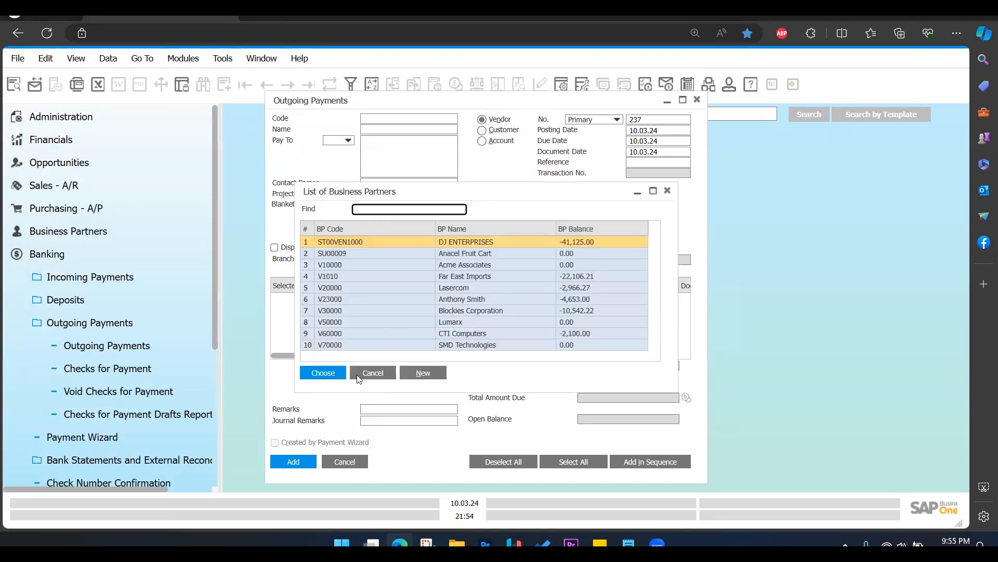
pyautogui.click(338, 375)
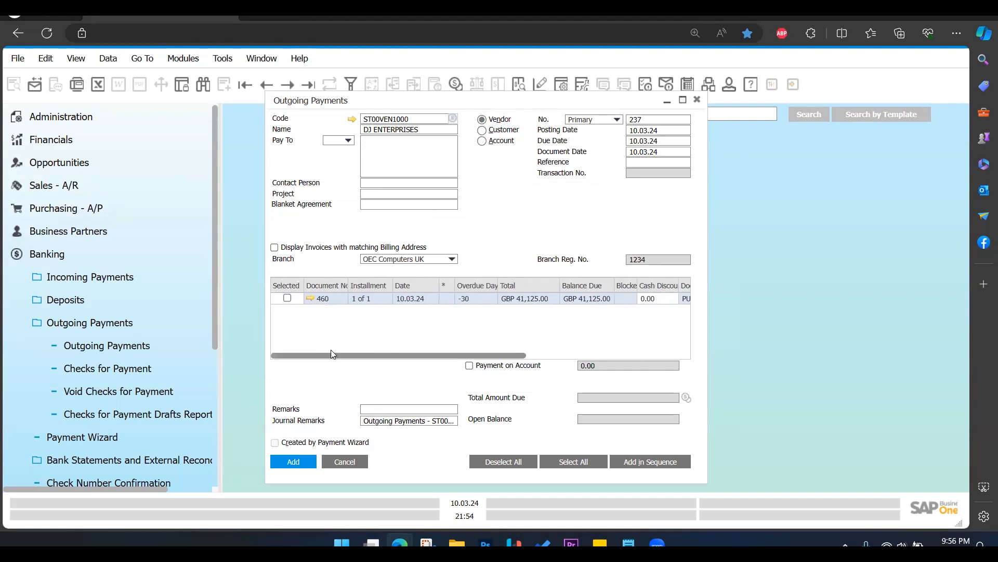
# Divide the open invoice's total payment by 2 with the field calculator and apply 20562.5 as the amount.
pyautogui.moveTo(363, 353); pyautogui.dragTo(518, 366)
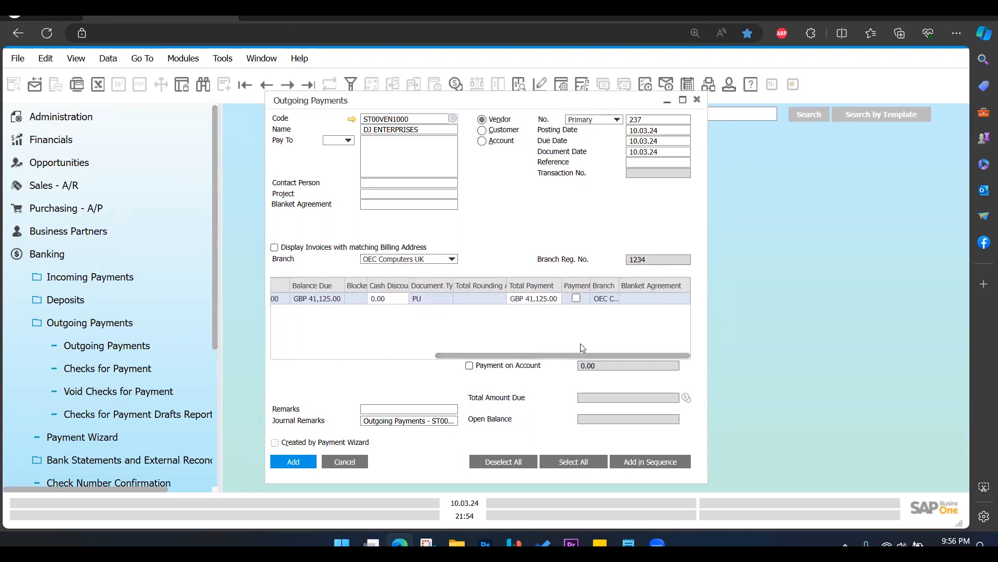
pyautogui.click(544, 299)
pyautogui.keyDown('ctrl'); pyautogui.scroll(6, 439, 219); pyautogui.keyUp('ctrl')
pyautogui.keyDown('ctrl'); pyautogui.scroll(-6, 469, 284); pyautogui.keyUp('ctrl')
pyautogui.keyDown('ctrl'); pyautogui.scroll(5, 469, 284); pyautogui.keyUp('ctrl')
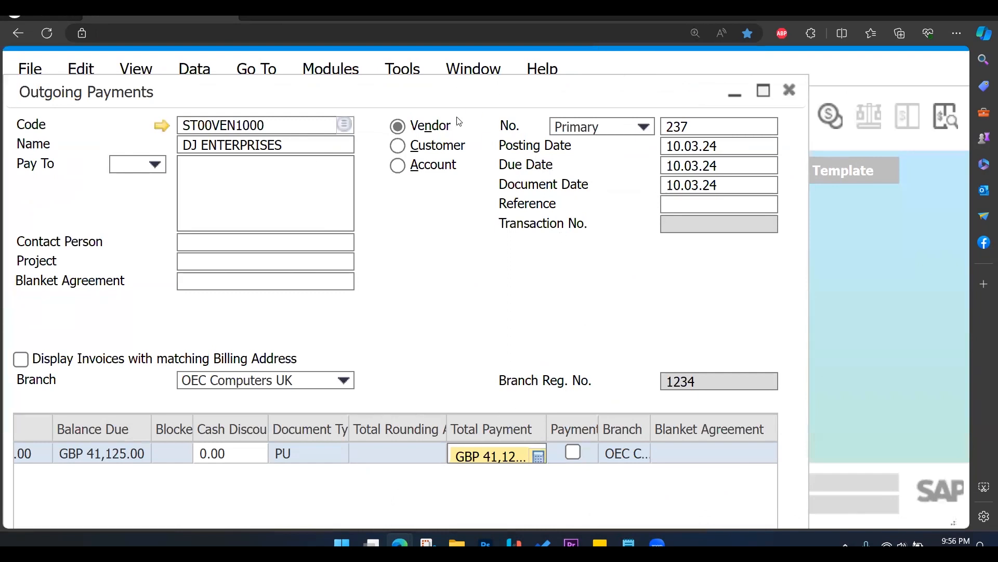
pyautogui.keyDown('ctrl'); pyautogui.scroll(-1, 424, 145); pyautogui.keyUp('ctrl')
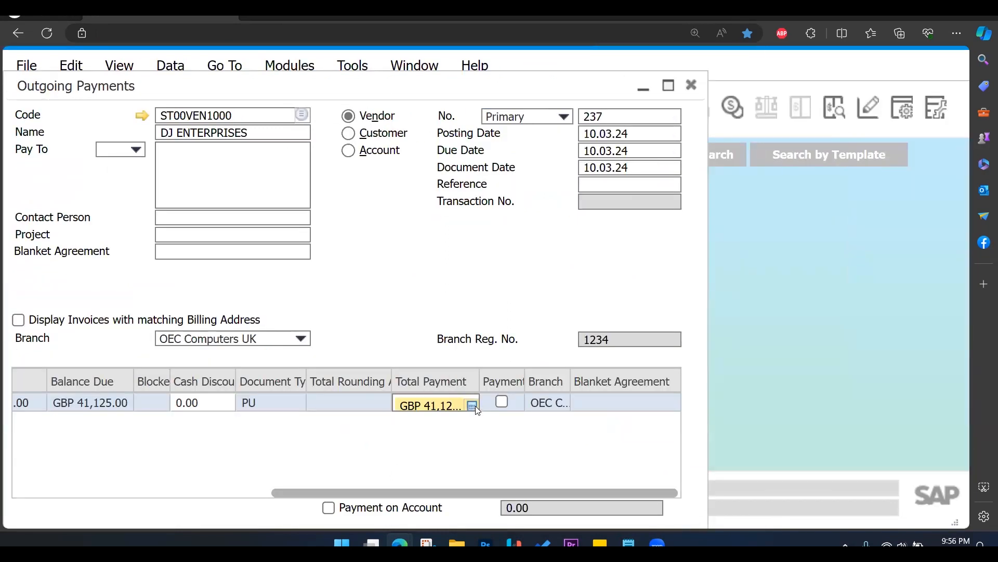
pyautogui.click(472, 406)
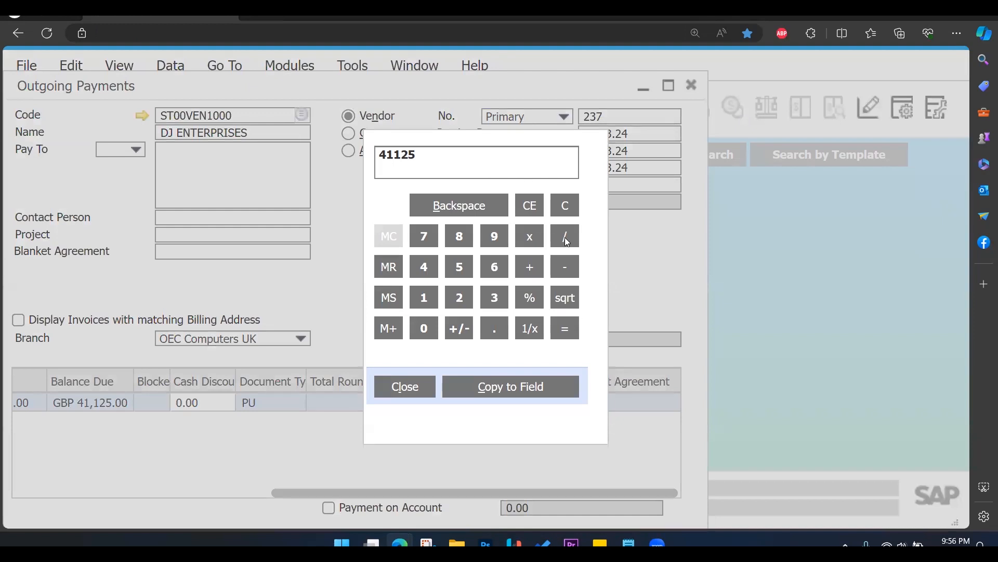
pyautogui.click(462, 300)
pyautogui.click(564, 329)
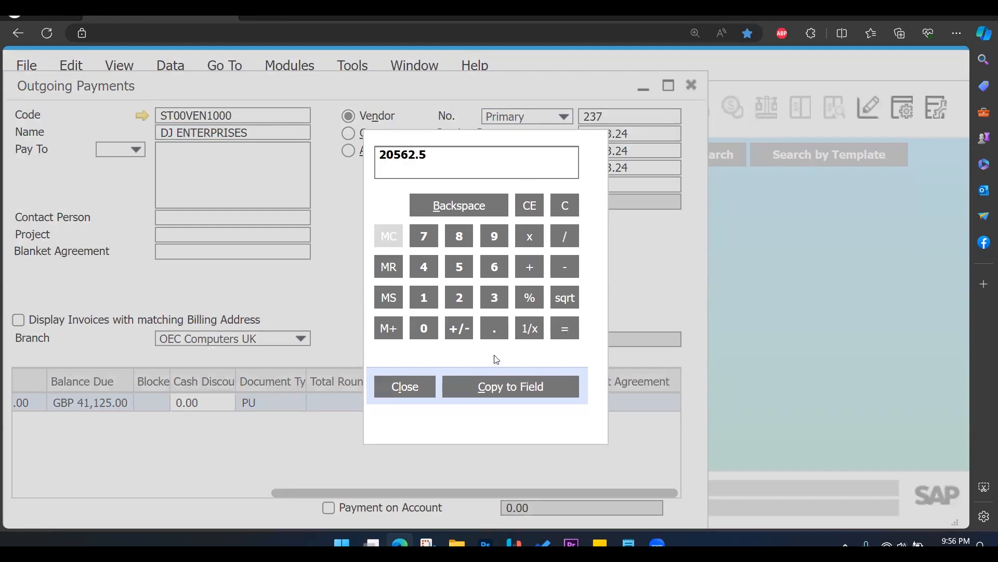
pyautogui.click(505, 388)
# Open the outgoing payment's payment means and choose Petty Cash as the cash G/L account, searching the account list for 160.
pyautogui.moveTo(425, 489); pyautogui.dragTo(175, 492)
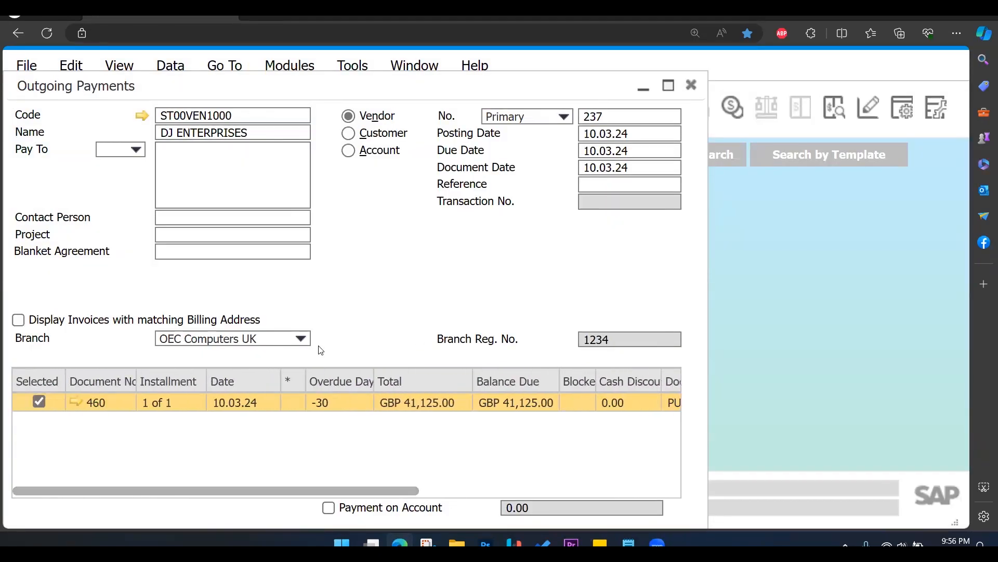
pyautogui.hotkey('ctrl', '-')
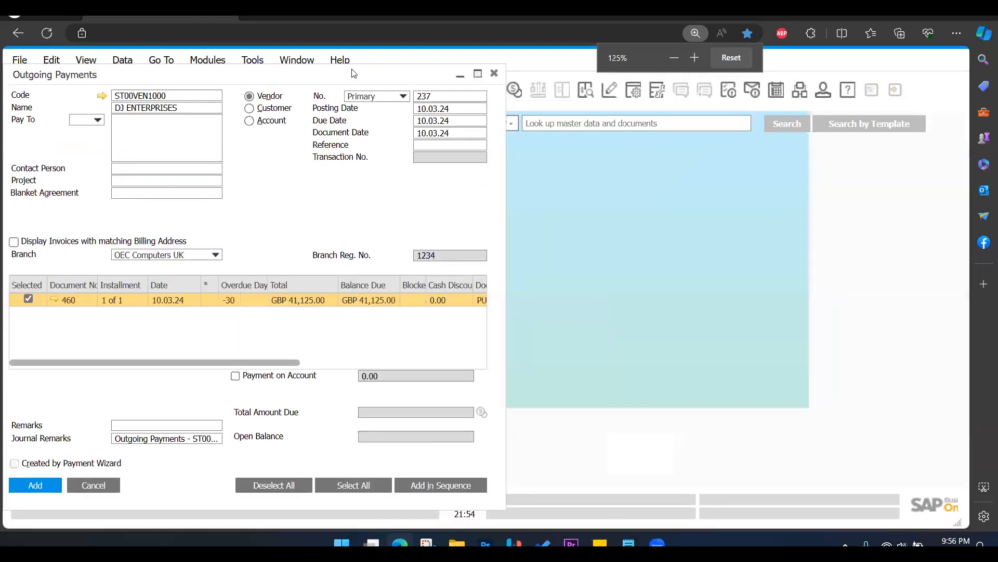
pyautogui.hotkey('ctrl', '-')
pyautogui.moveTo(312, 66); pyautogui.dragTo(576, 90)
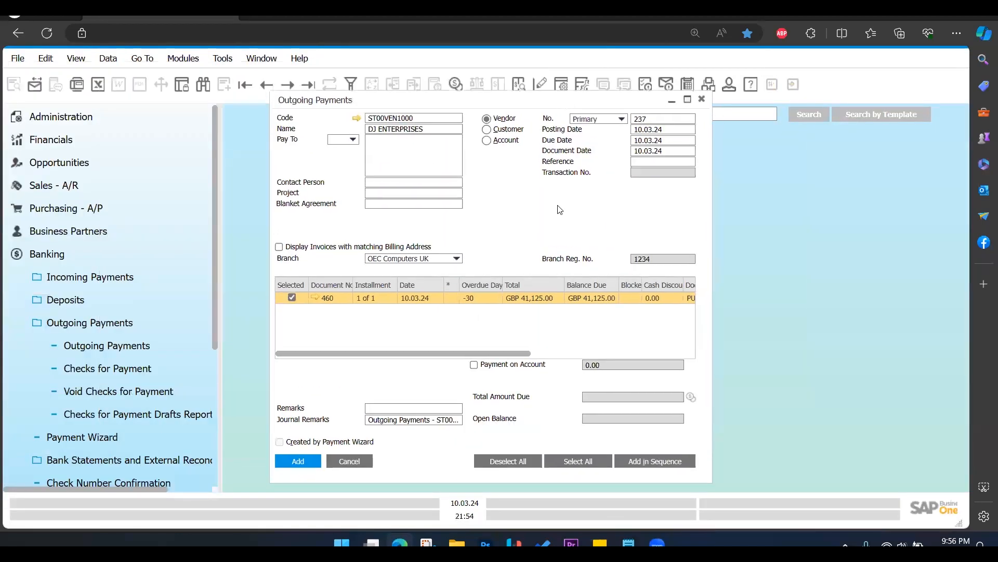
pyautogui.rightClick(512, 229)
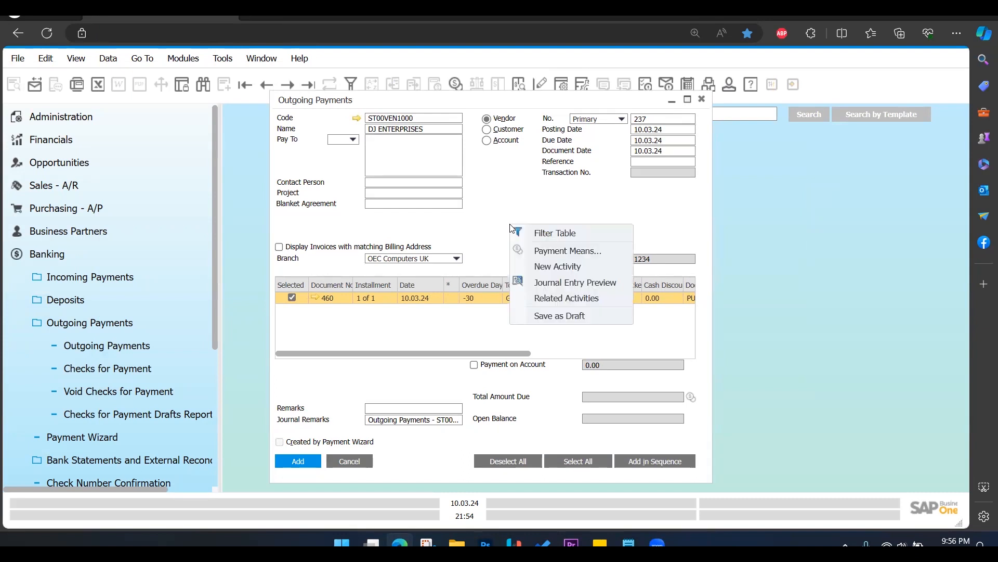
pyautogui.click(564, 252)
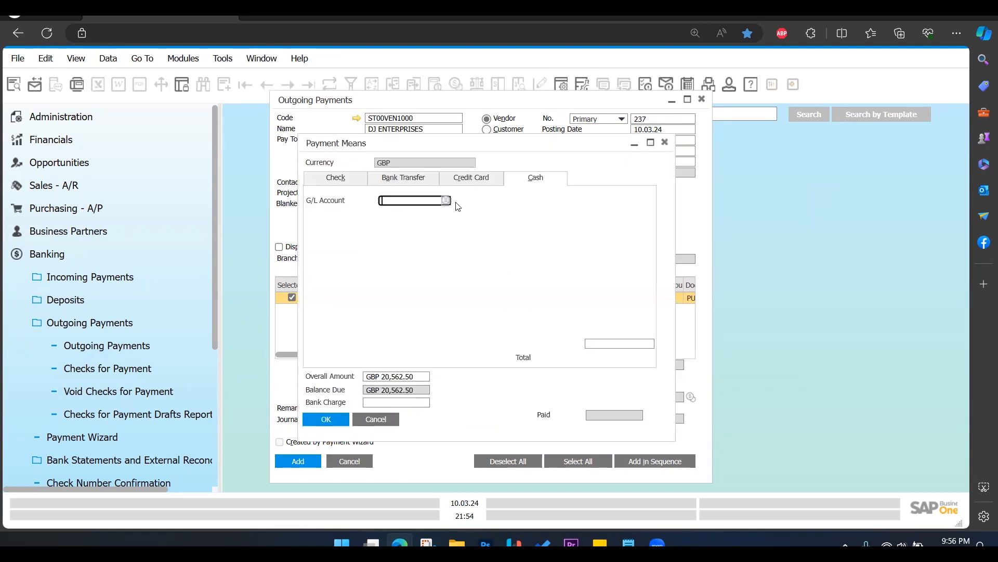
pyautogui.click(446, 200)
pyautogui.write('160')
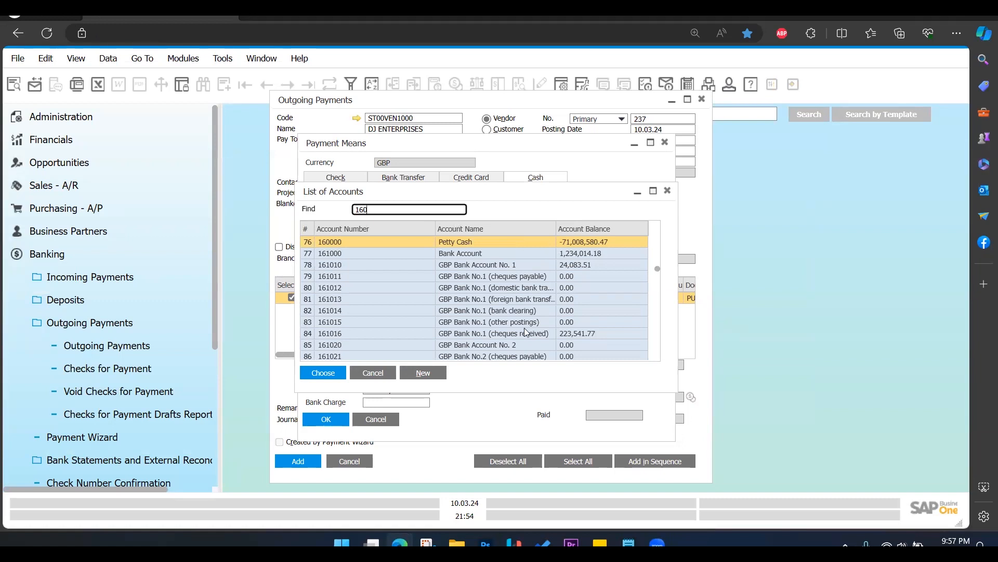
pyautogui.click(340, 377)
# Copy the balance due into the cash total and confirm the payment means.
pyautogui.click(612, 347)
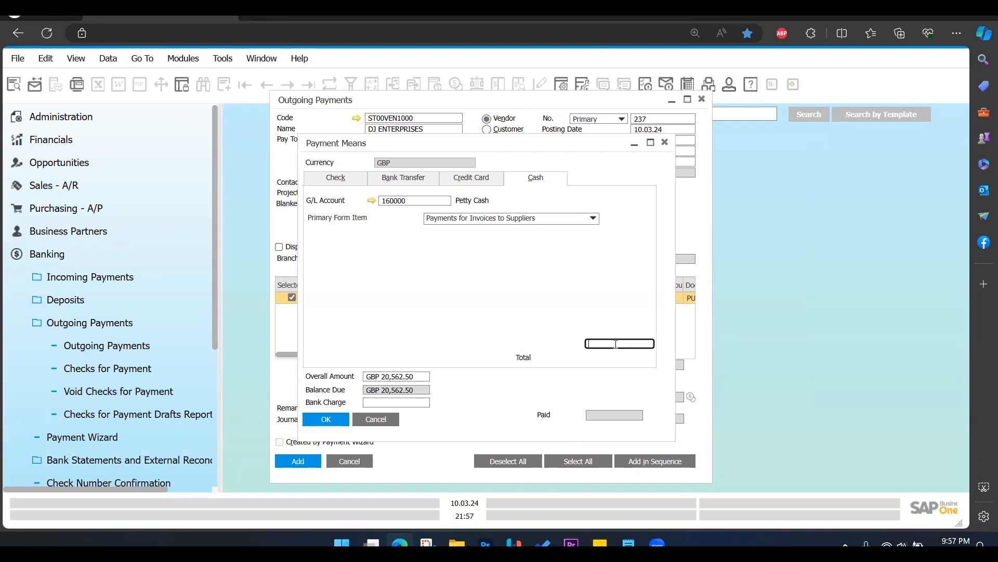
pyautogui.rightClick(616, 344)
pyautogui.click(655, 351)
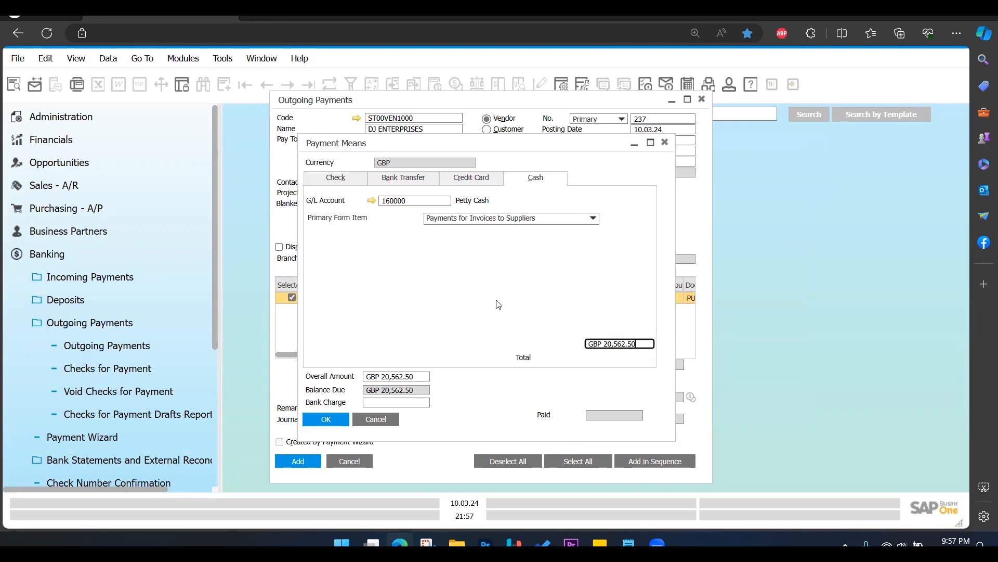
pyautogui.click(347, 424)
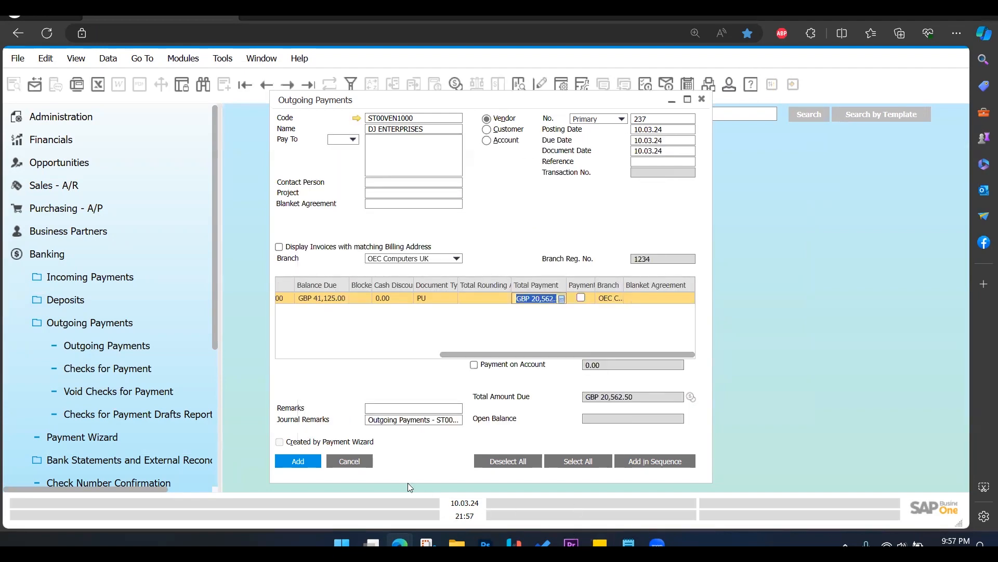
# Add the partial outgoing payment permanently and close the payment form.
pyautogui.click(310, 465)
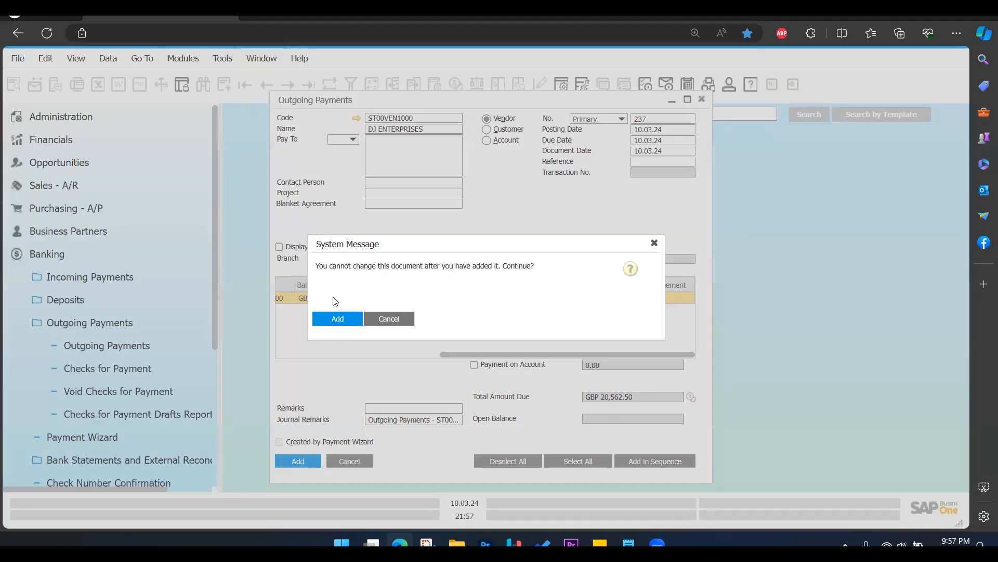
pyautogui.click(327, 319)
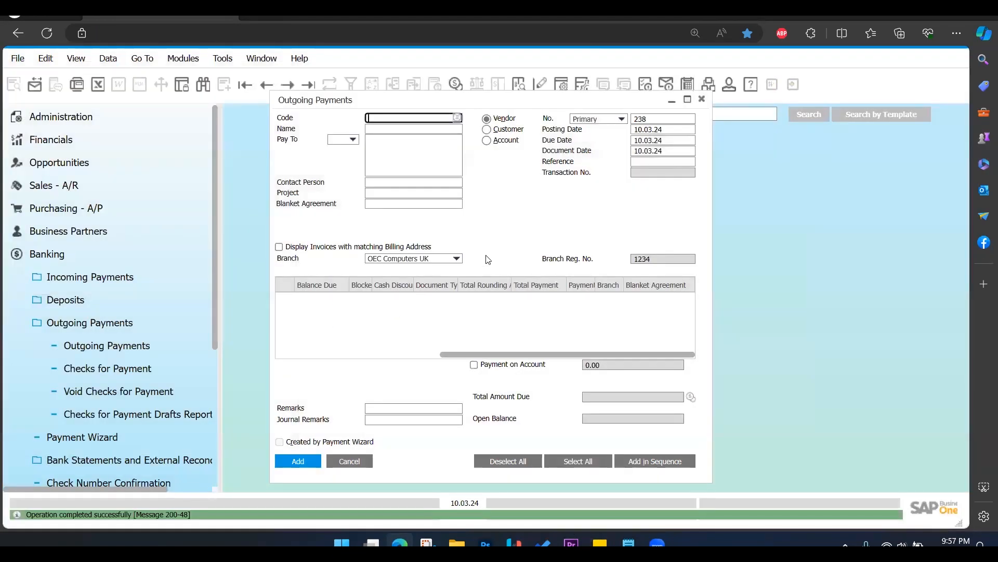
pyautogui.click(702, 100)
# Open a new outgoing payment, choose DJ ENTERPRISES as its vendor and select the open invoice for payment.
pyautogui.click(147, 326)
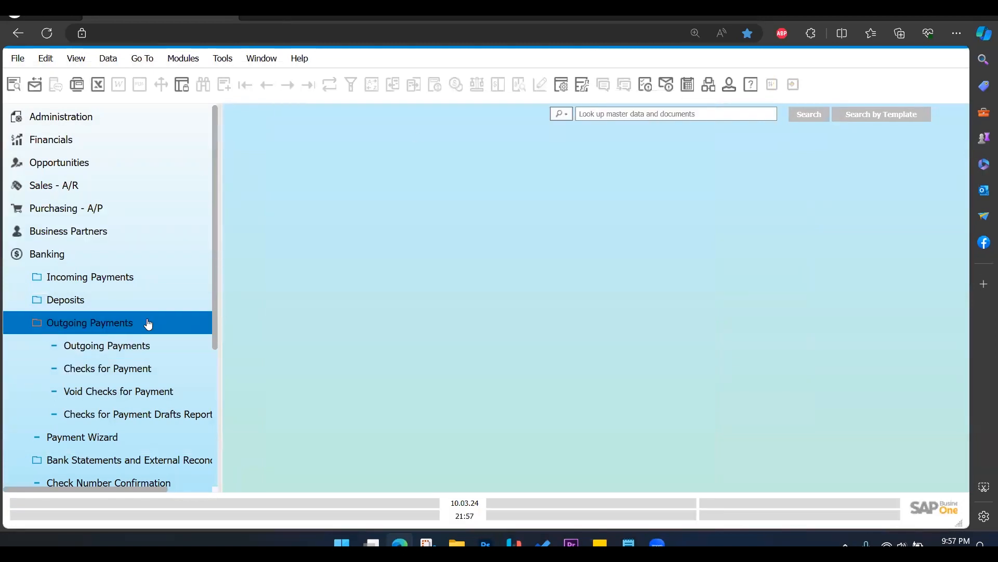
pyautogui.click(147, 345)
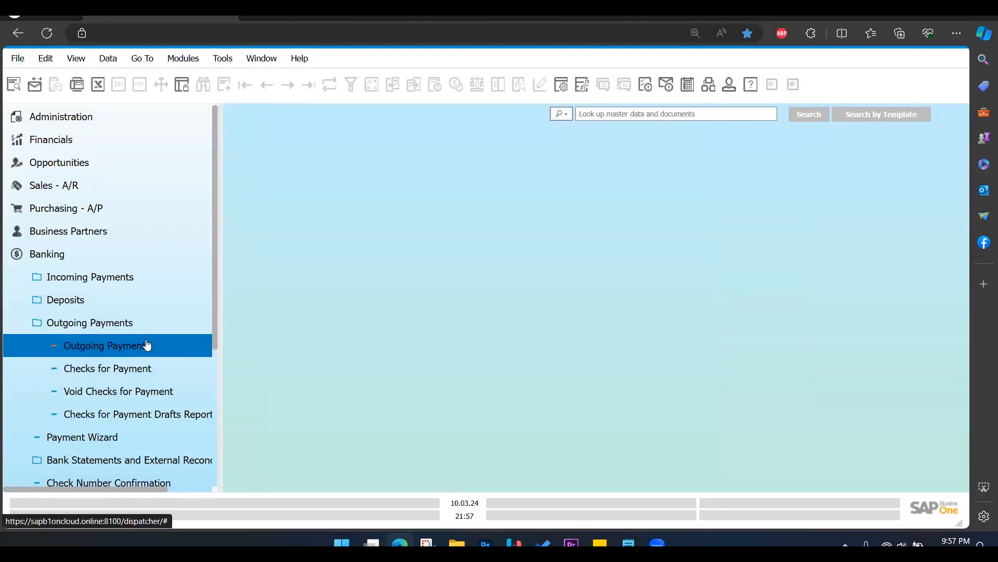
pyautogui.click(453, 124)
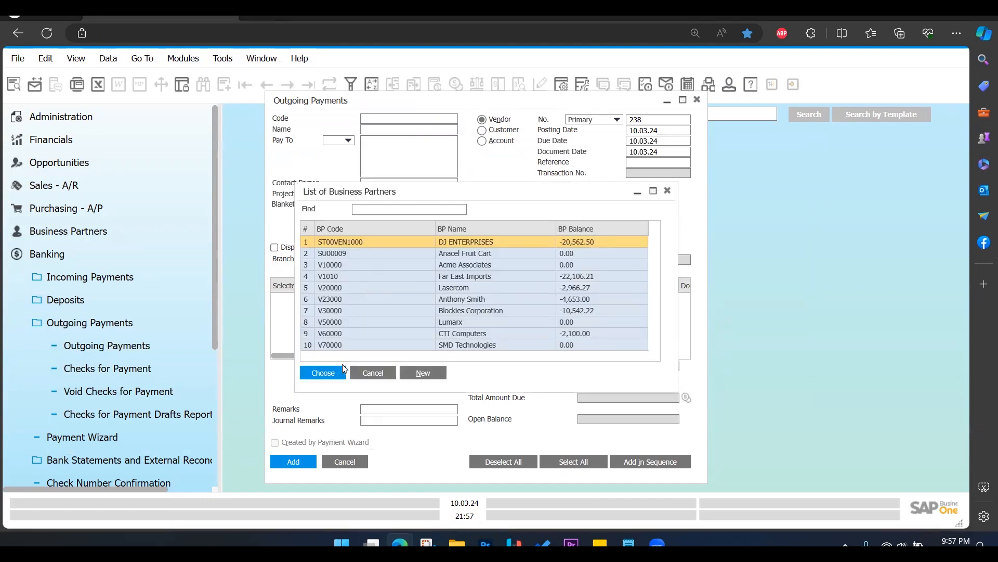
pyautogui.click(328, 373)
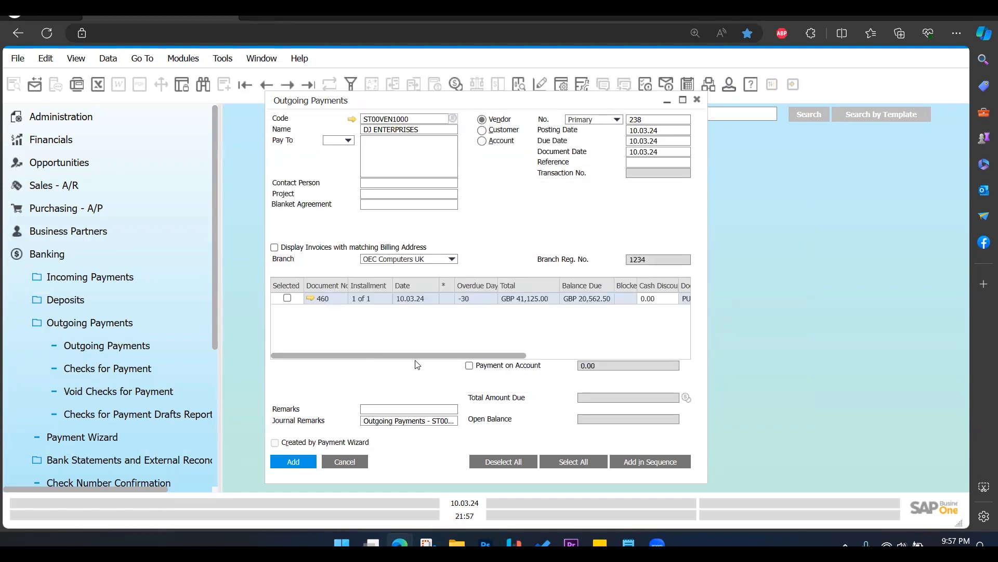
pyautogui.moveTo(382, 356); pyautogui.dragTo(233, 380)
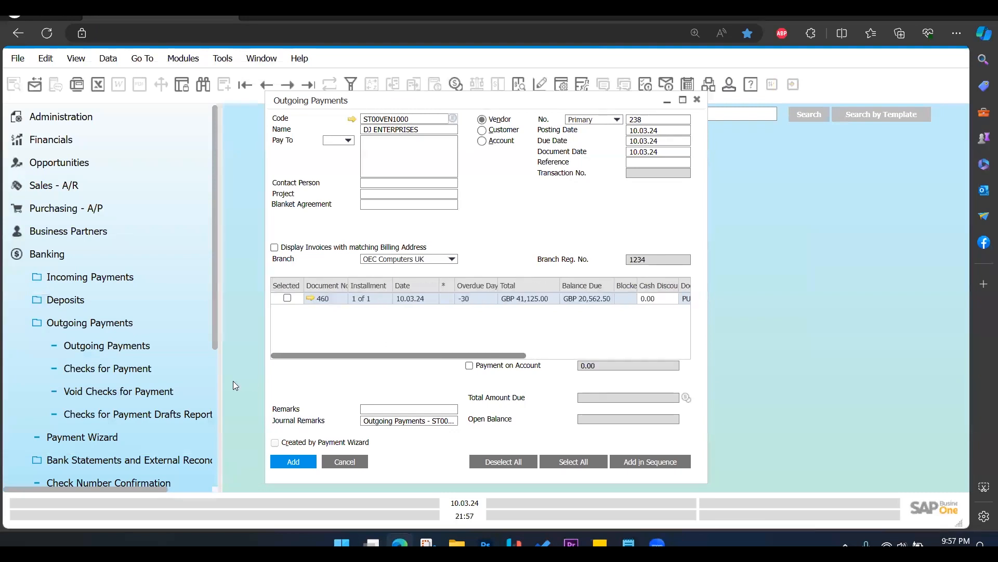
pyautogui.click(287, 299)
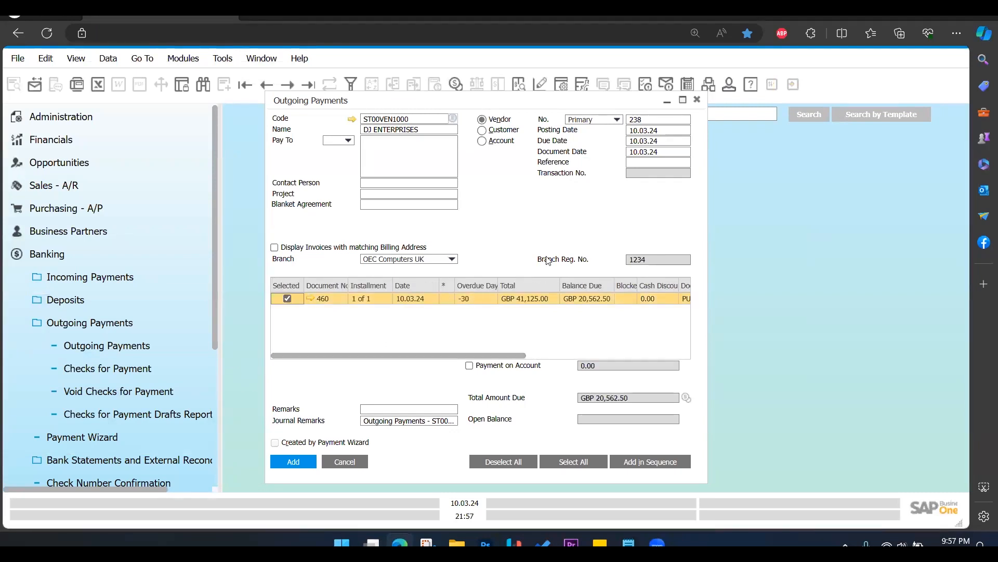
# Open the second payment's payment means and set Petty Cash as the cash G/L account by searching for 160.
pyautogui.rightClick(535, 213)
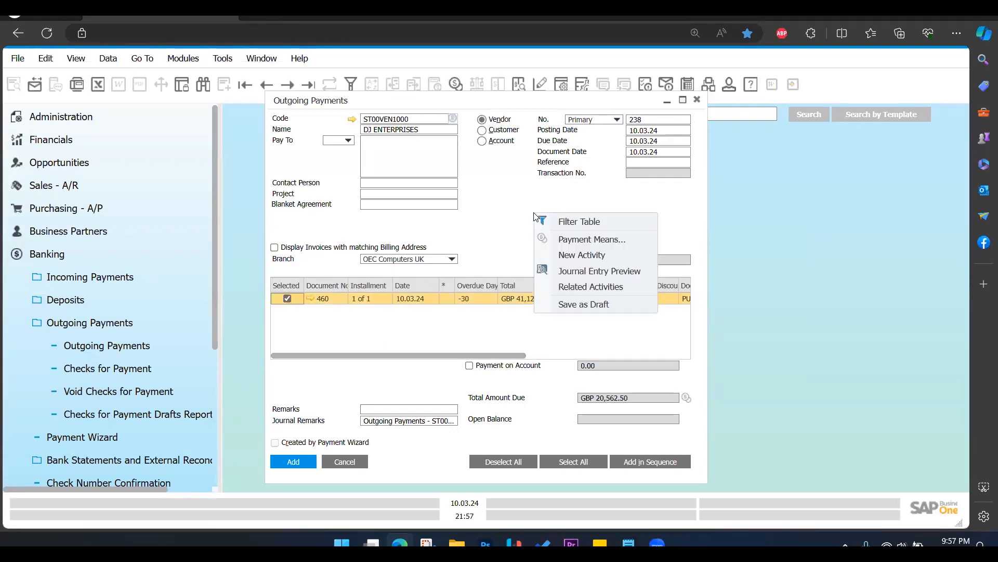
pyautogui.click(581, 241)
pyautogui.click(447, 201)
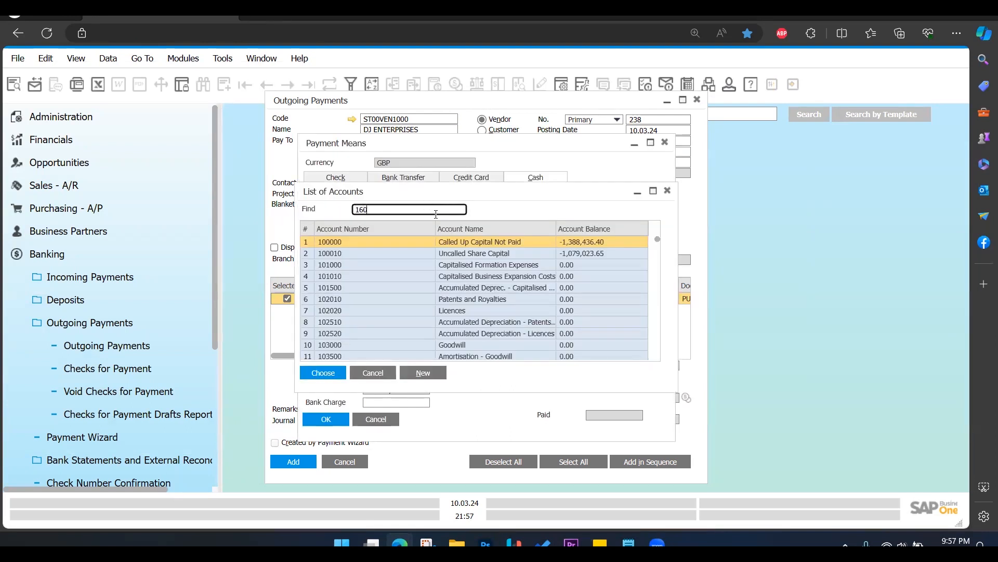
pyautogui.press('Return')
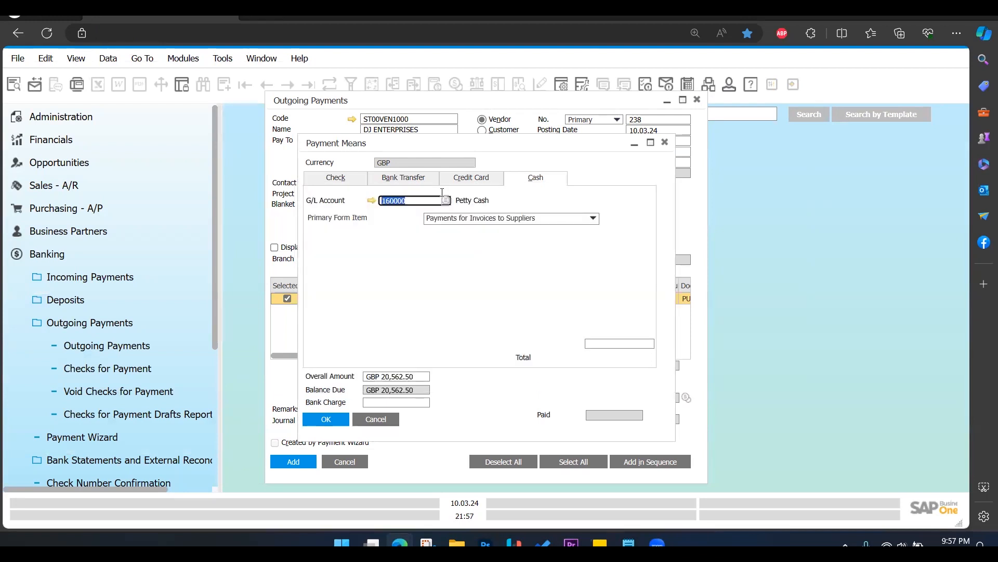
# Fill the second payment's cash total with the copied balance due and confirm the payment means.
pyautogui.click(611, 341)
pyautogui.rightClick(611, 341)
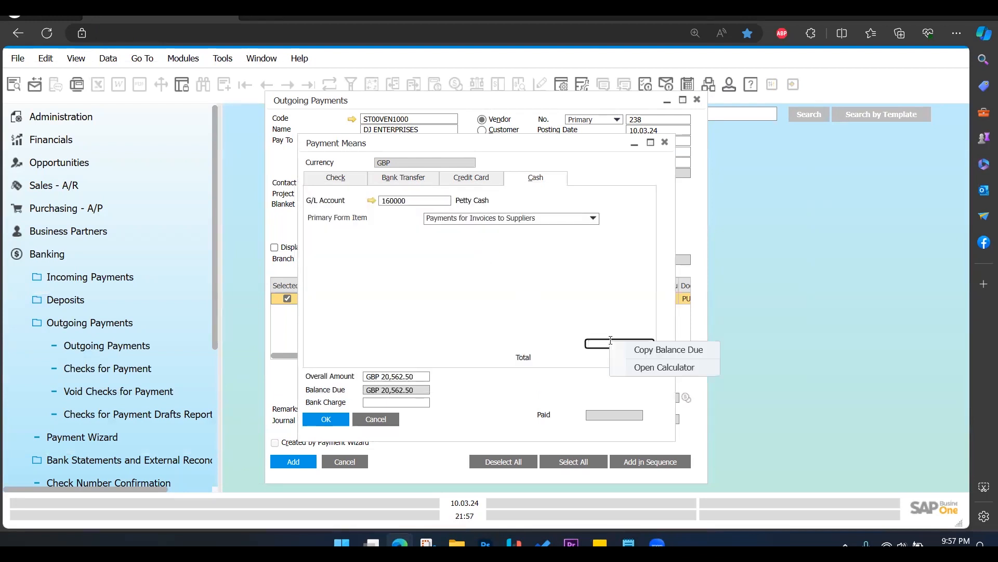
pyautogui.click(641, 349)
pyautogui.click(326, 419)
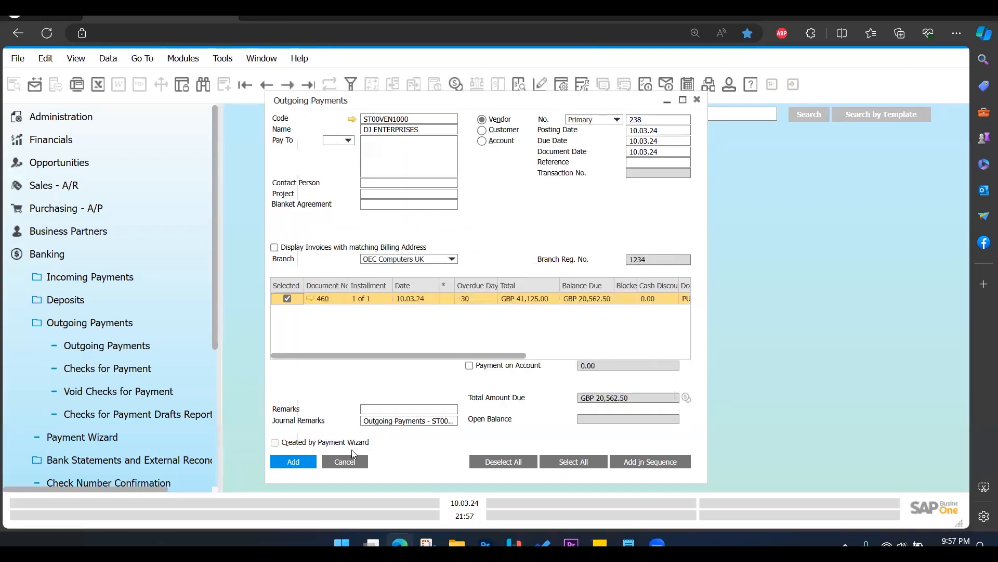
# Add the second outgoing payment permanently and close the payment form.
pyautogui.click(294, 463)
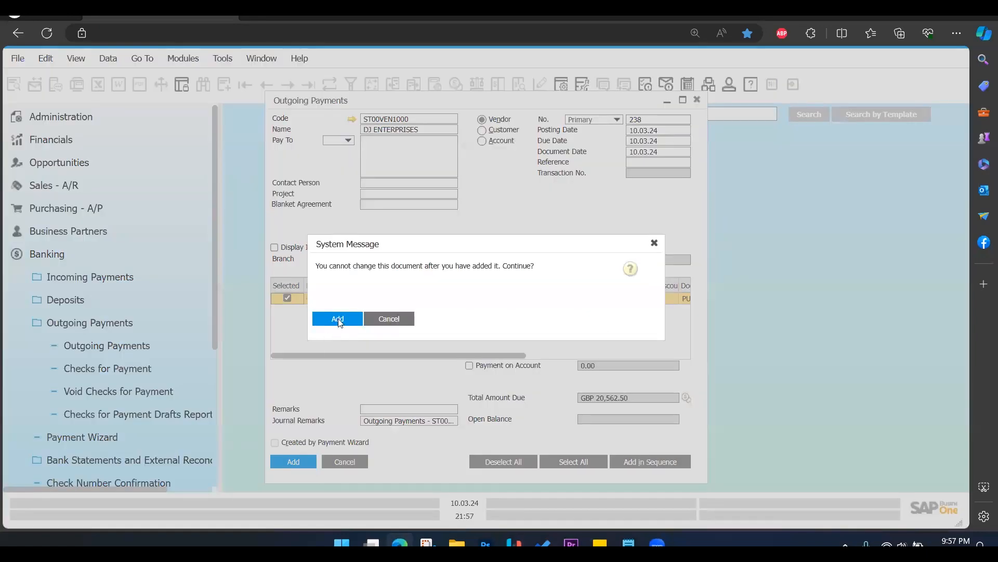
pyautogui.click(338, 319)
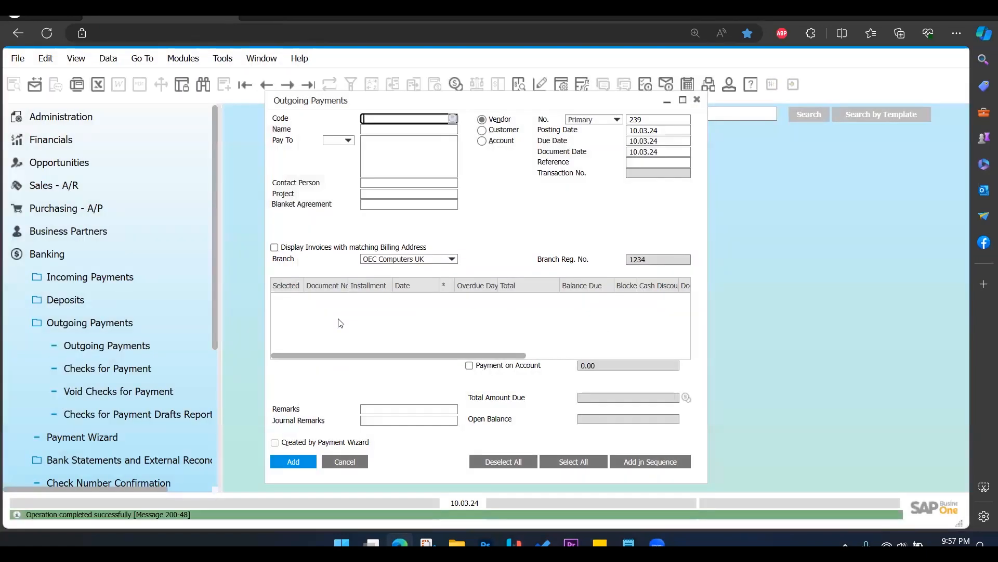
pyautogui.click(697, 101)
# Open the A/P Invoice form from the purchasing module and go to the last invoice record.
pyautogui.click(71, 257)
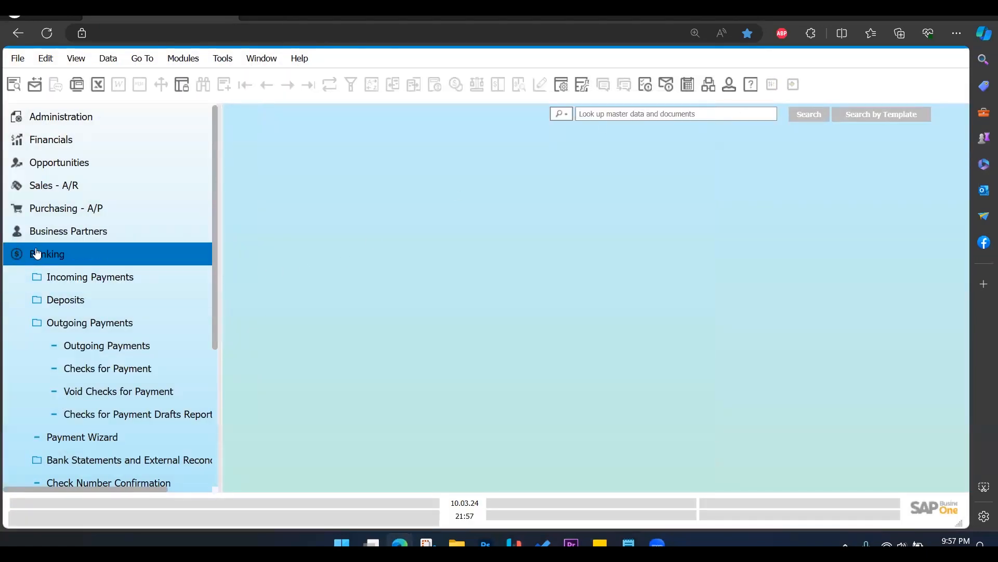
pyautogui.click(75, 255)
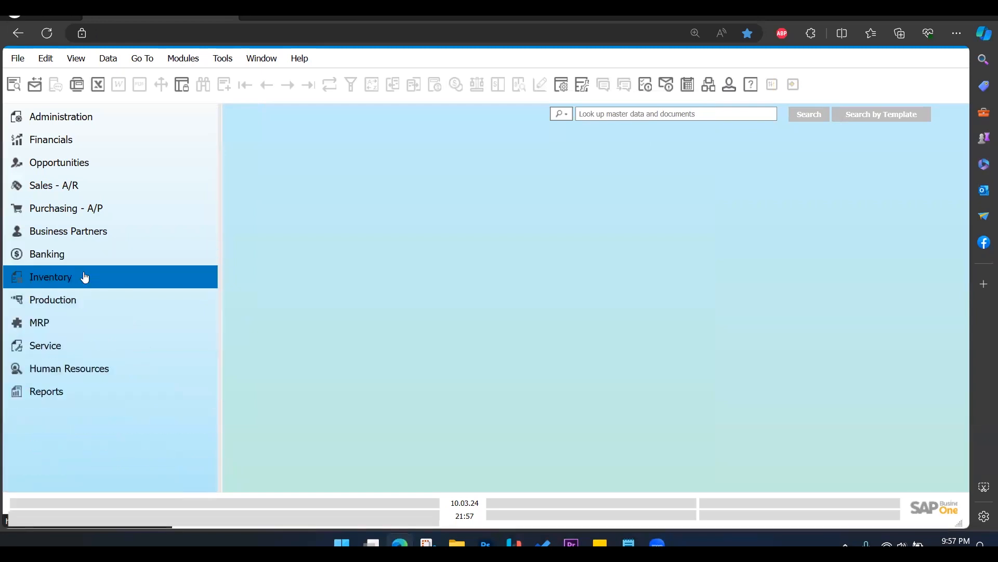
pyautogui.click(88, 210)
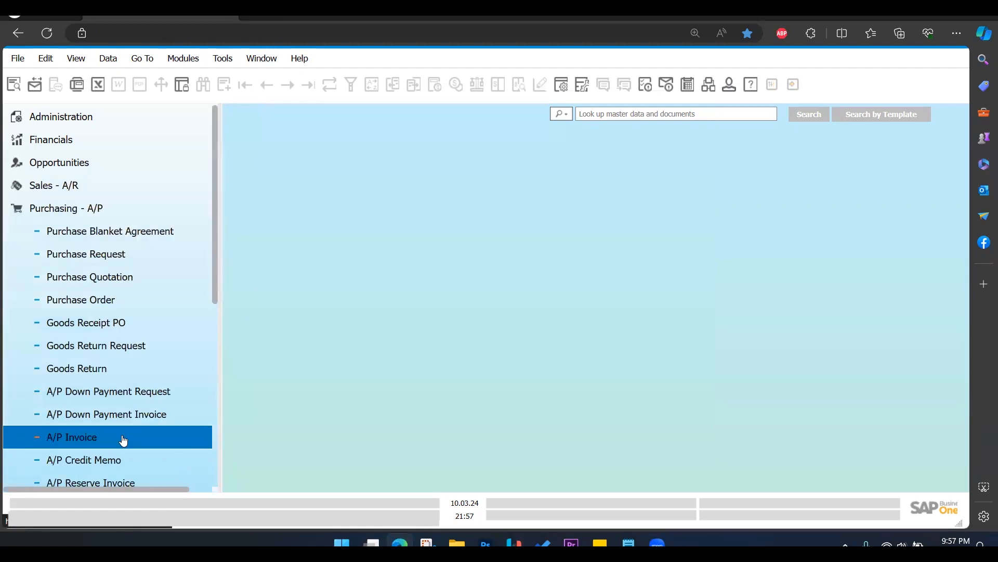
pyautogui.click(123, 441)
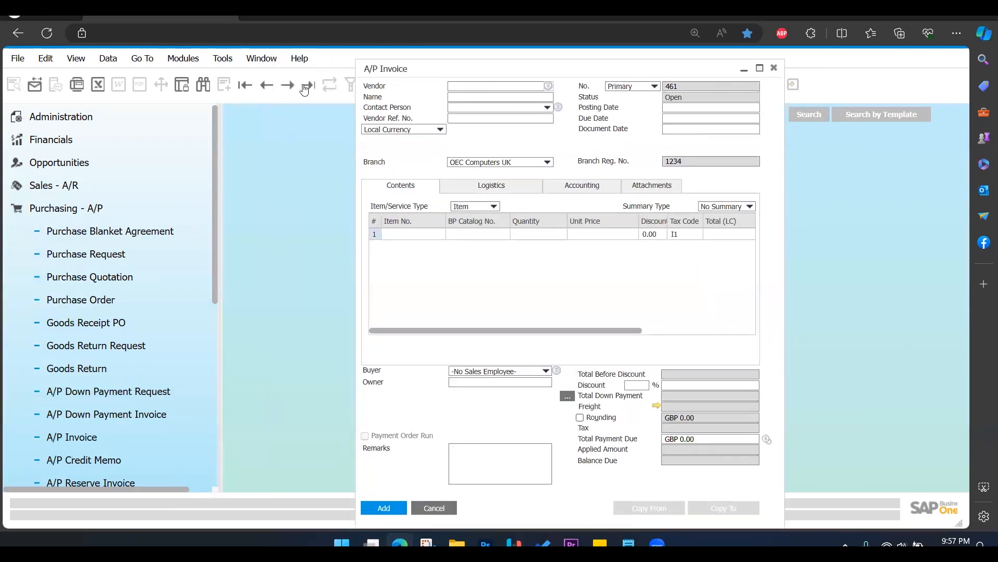
pyautogui.click(308, 85)
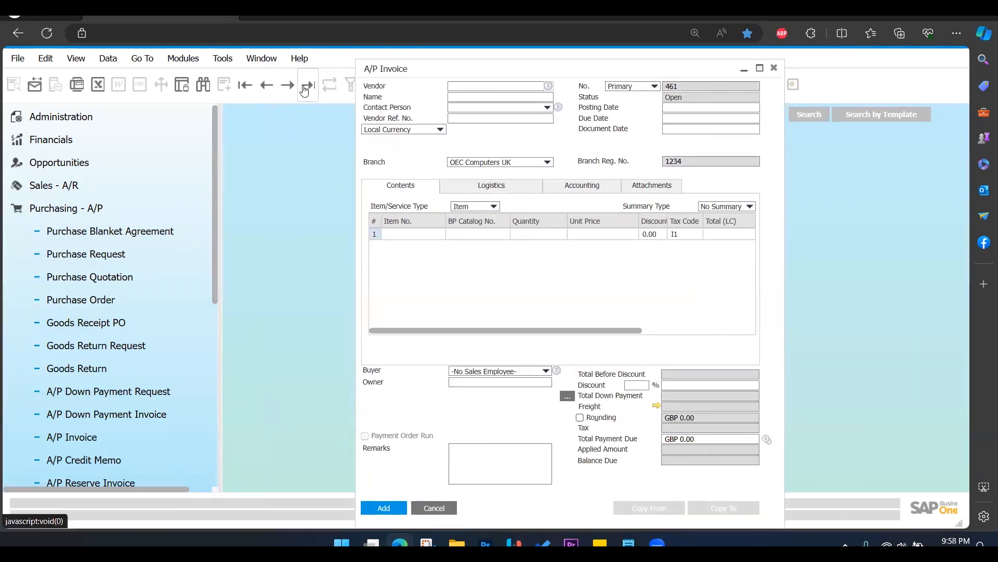
# Open the A/P invoice's relationship map and maximize it to examine the linked outgoing payments.
pyautogui.rightClick(574, 348)
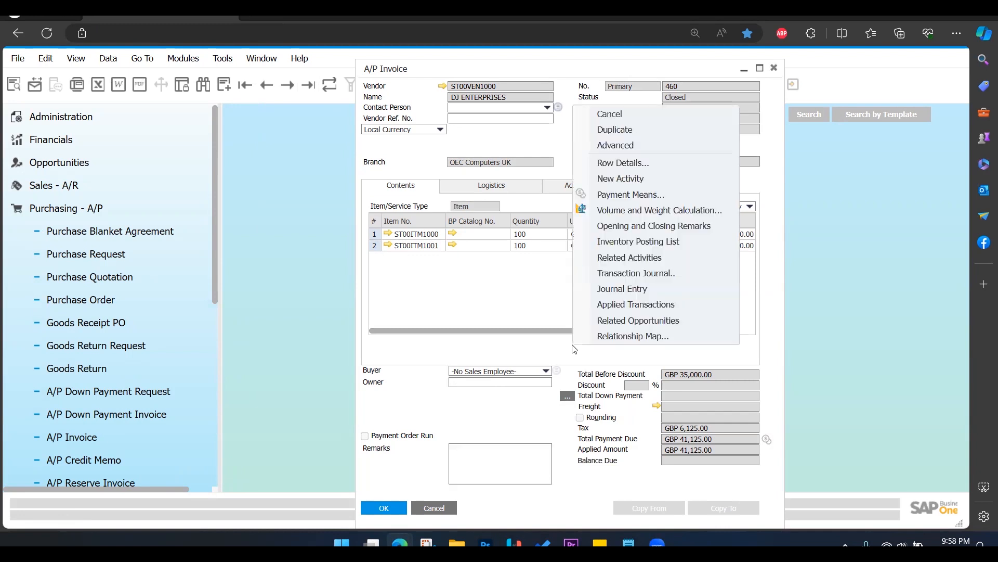
pyautogui.click(646, 338)
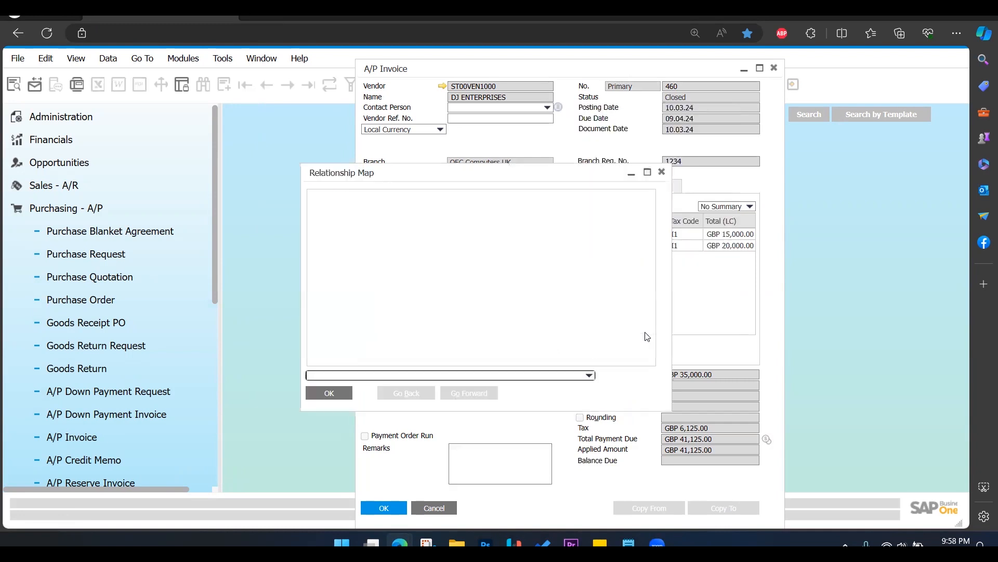
pyautogui.click(648, 174)
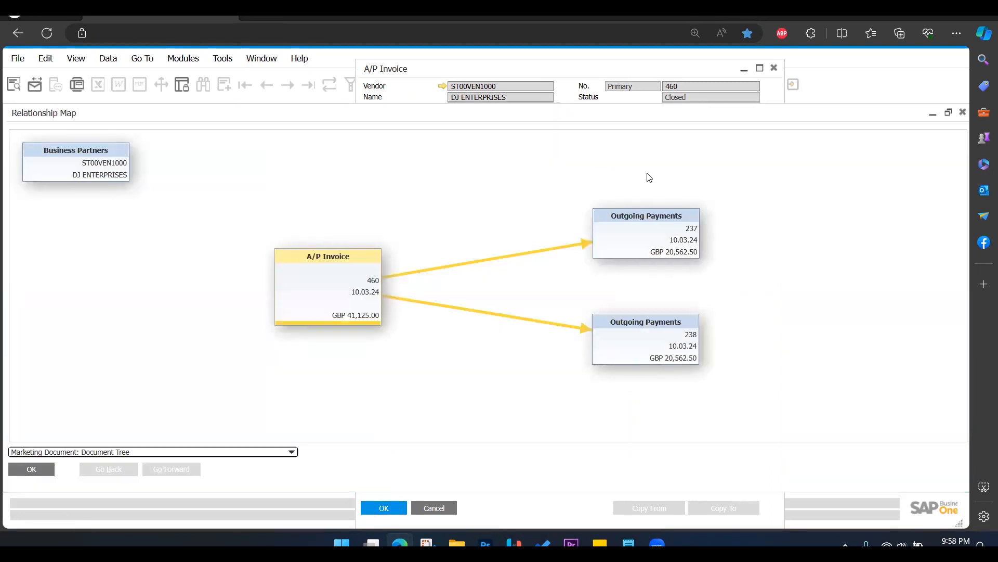